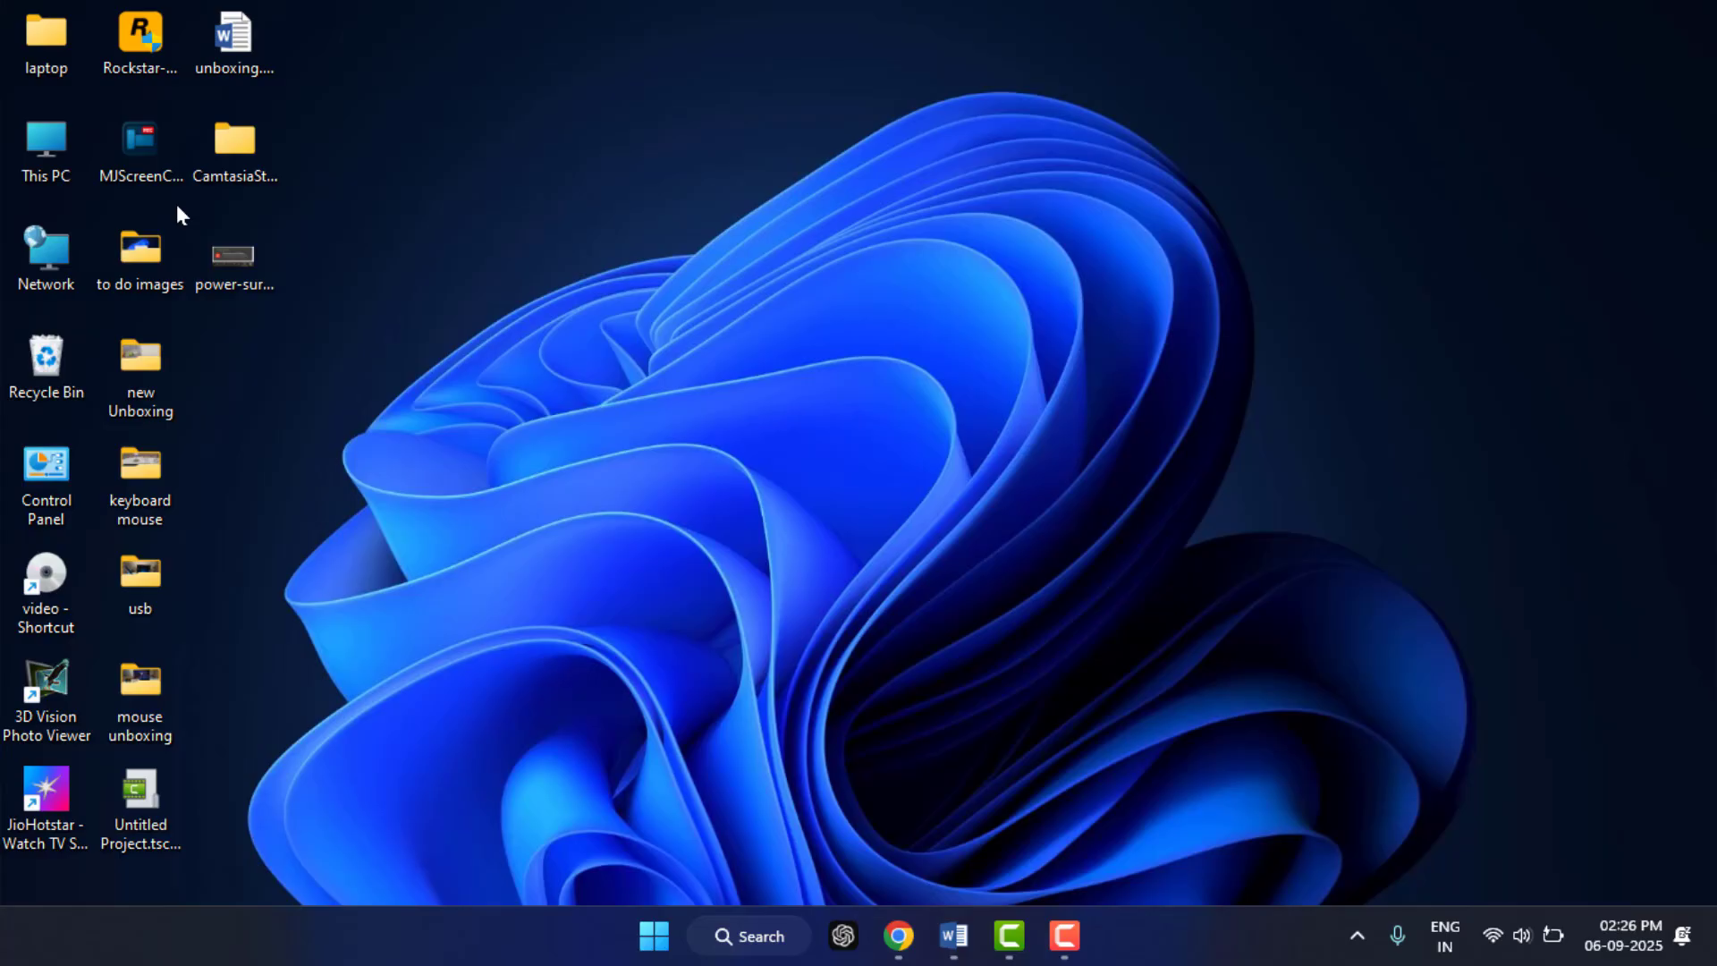
Run msdt.exe -id DeviceDiagnostic from the Run dialog, which returns a retired-troubleshooter error.
{"action": "key", "text": "super+r"}
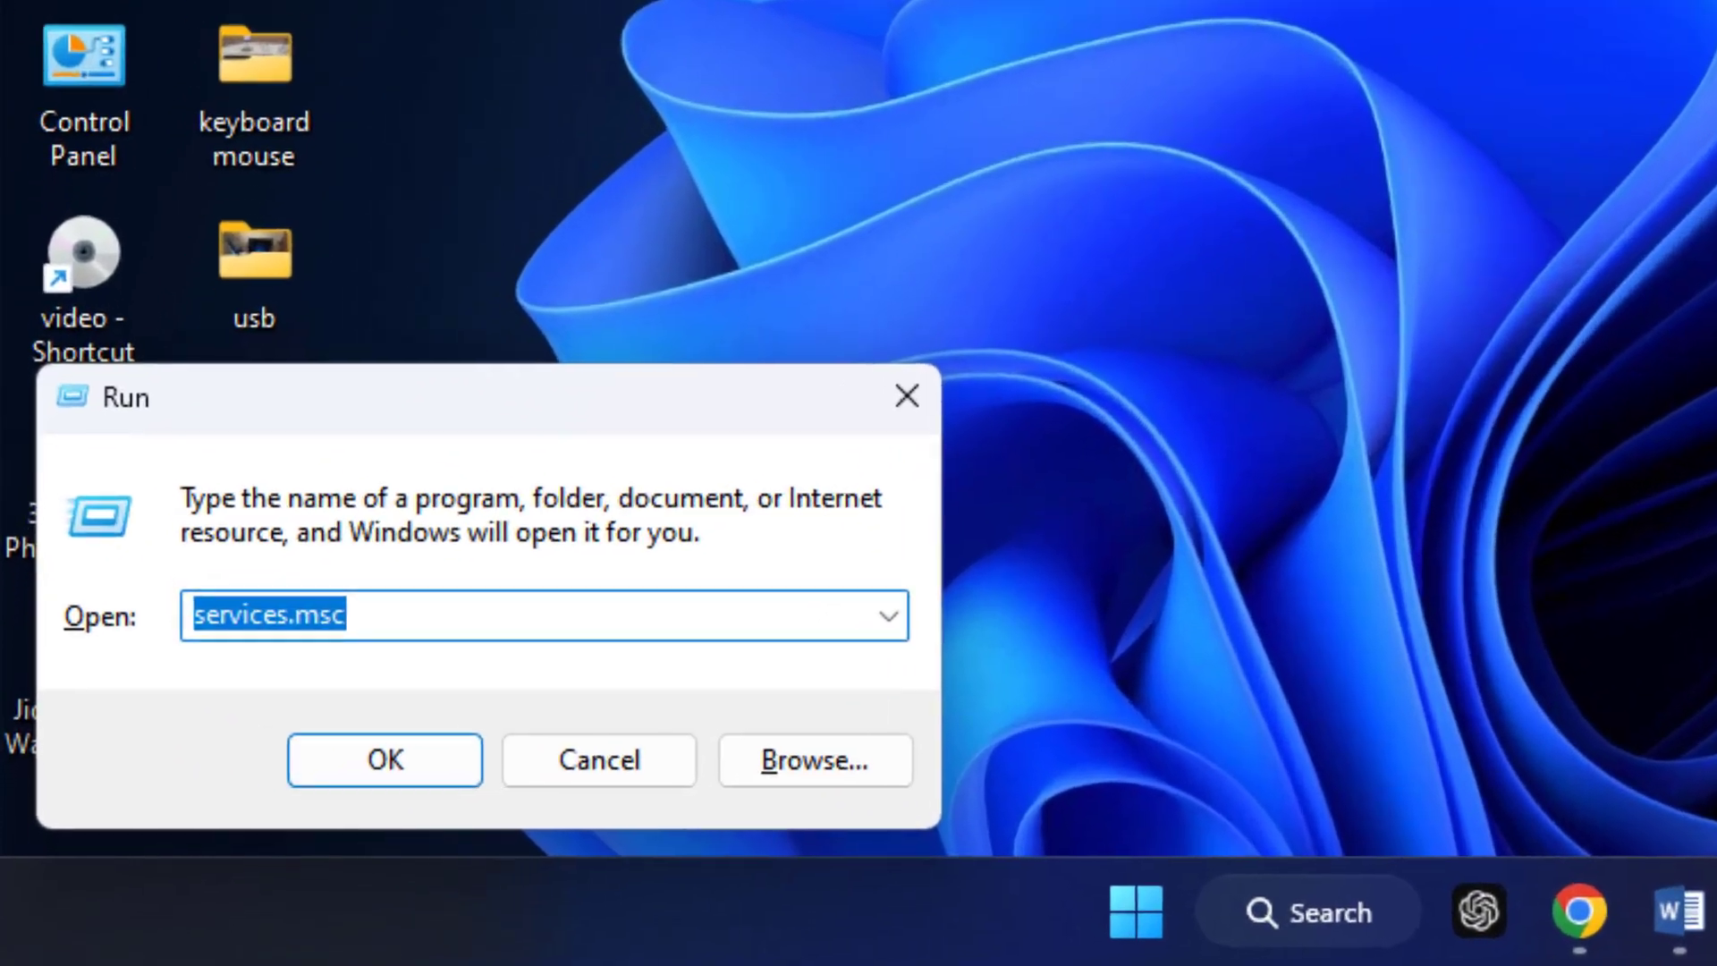
{"action": "type", "text": "msd"}
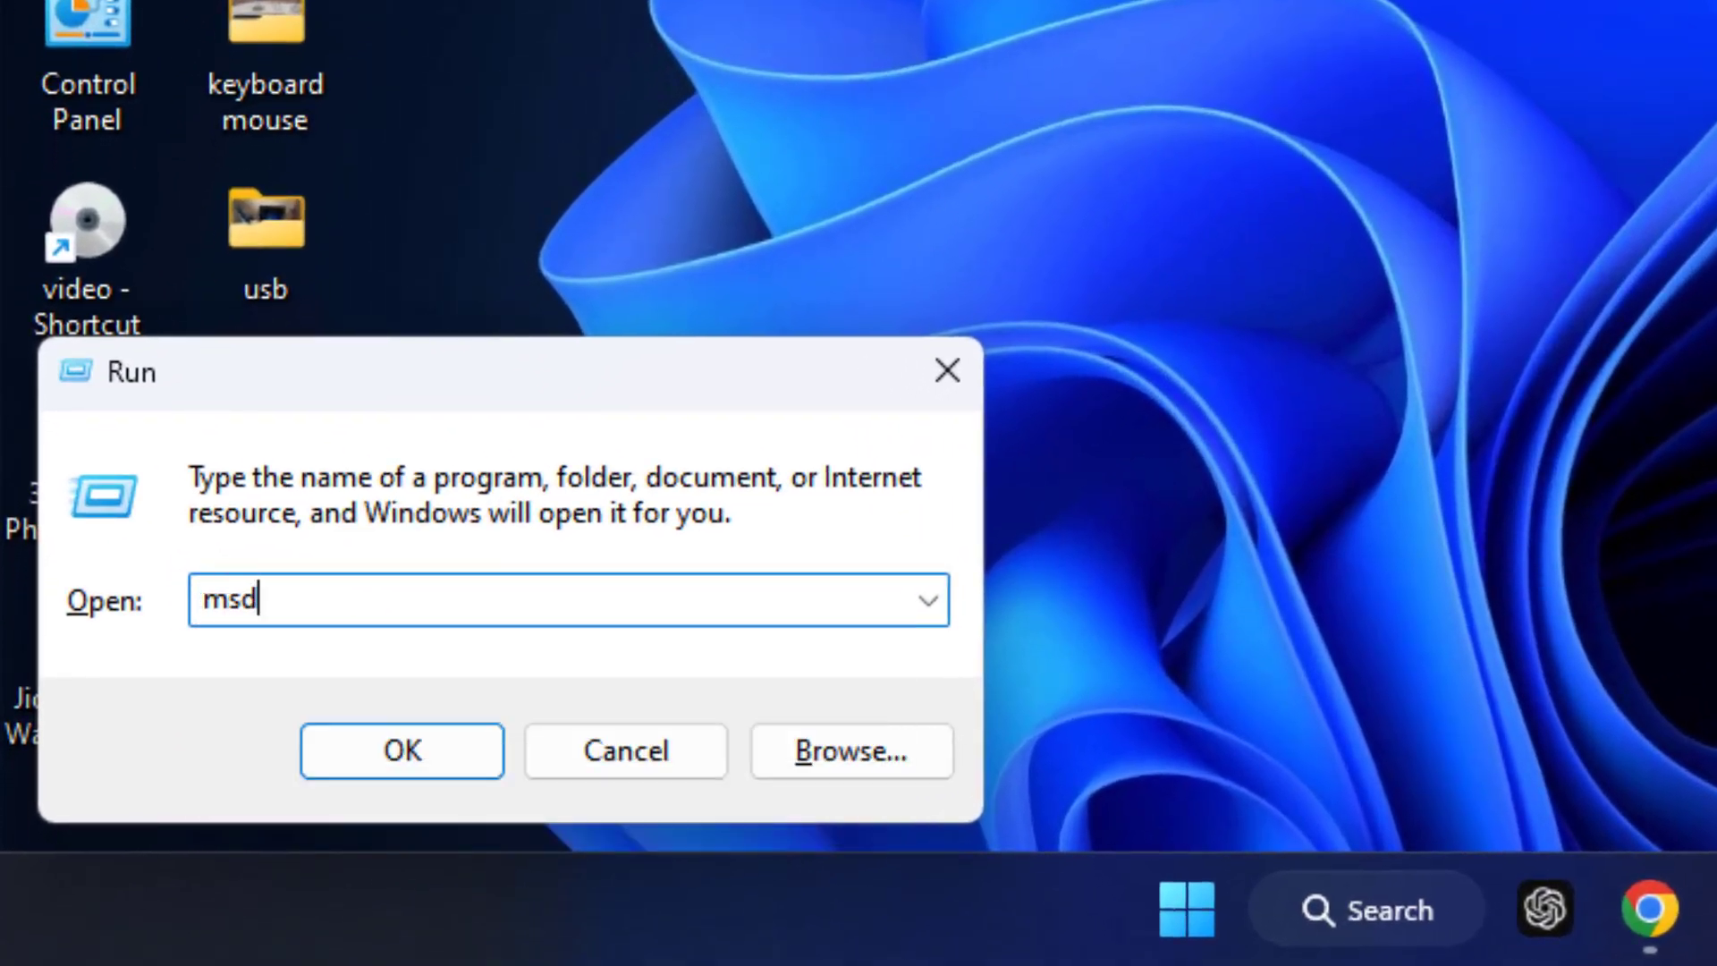
{"action": "type", "text": "t.exe idde"}
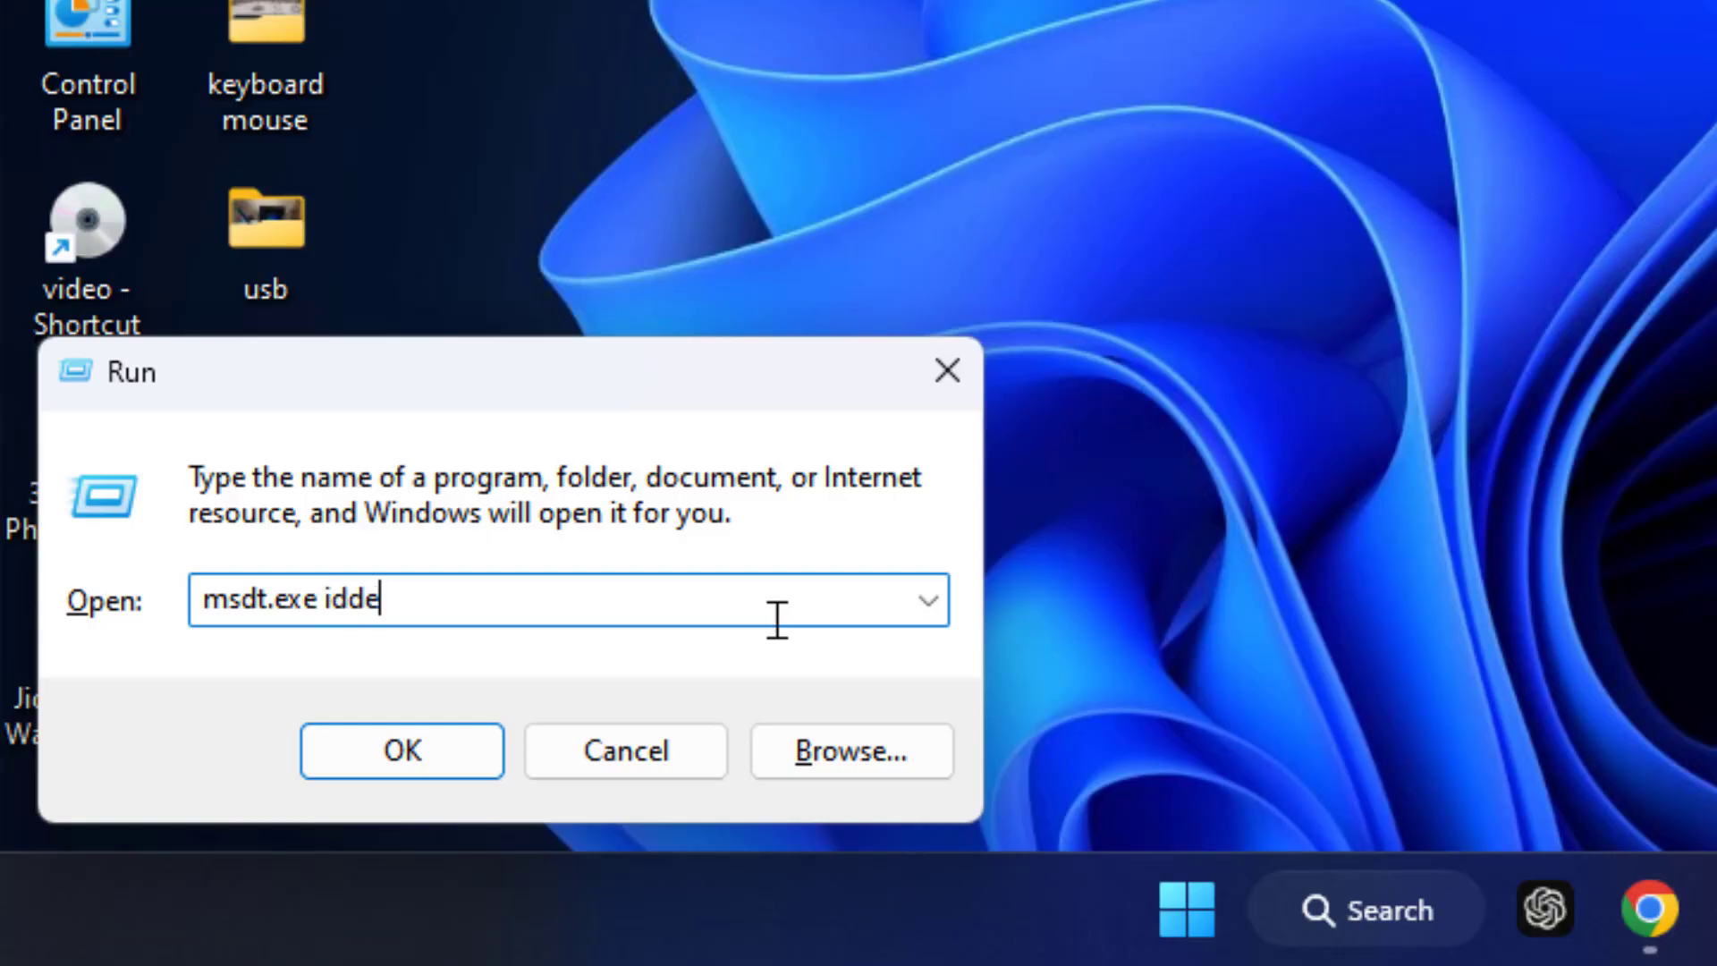
{"action": "type", "text": "vicediagnostic"}
{"action": "key", "text": "Return"}
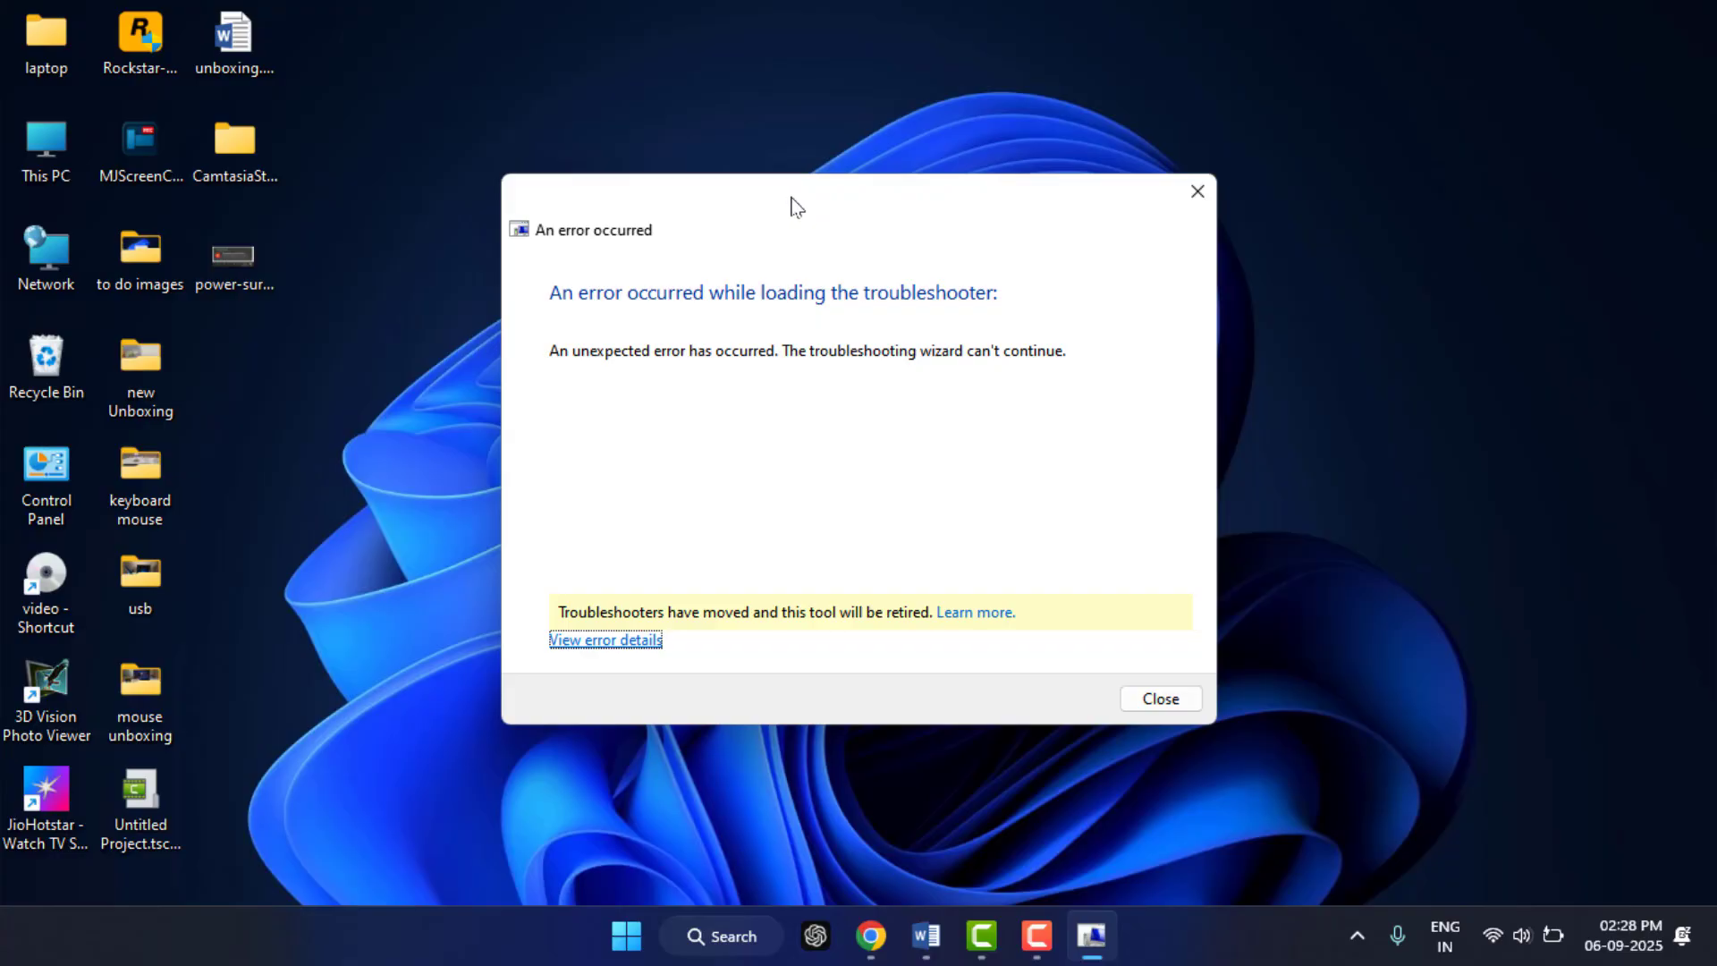
Dismiss the error, browse System > Troubleshoot > Other troubleshooters in Settings, then close Settings.
{"action": "left_click", "coordinate": [1192, 194]}
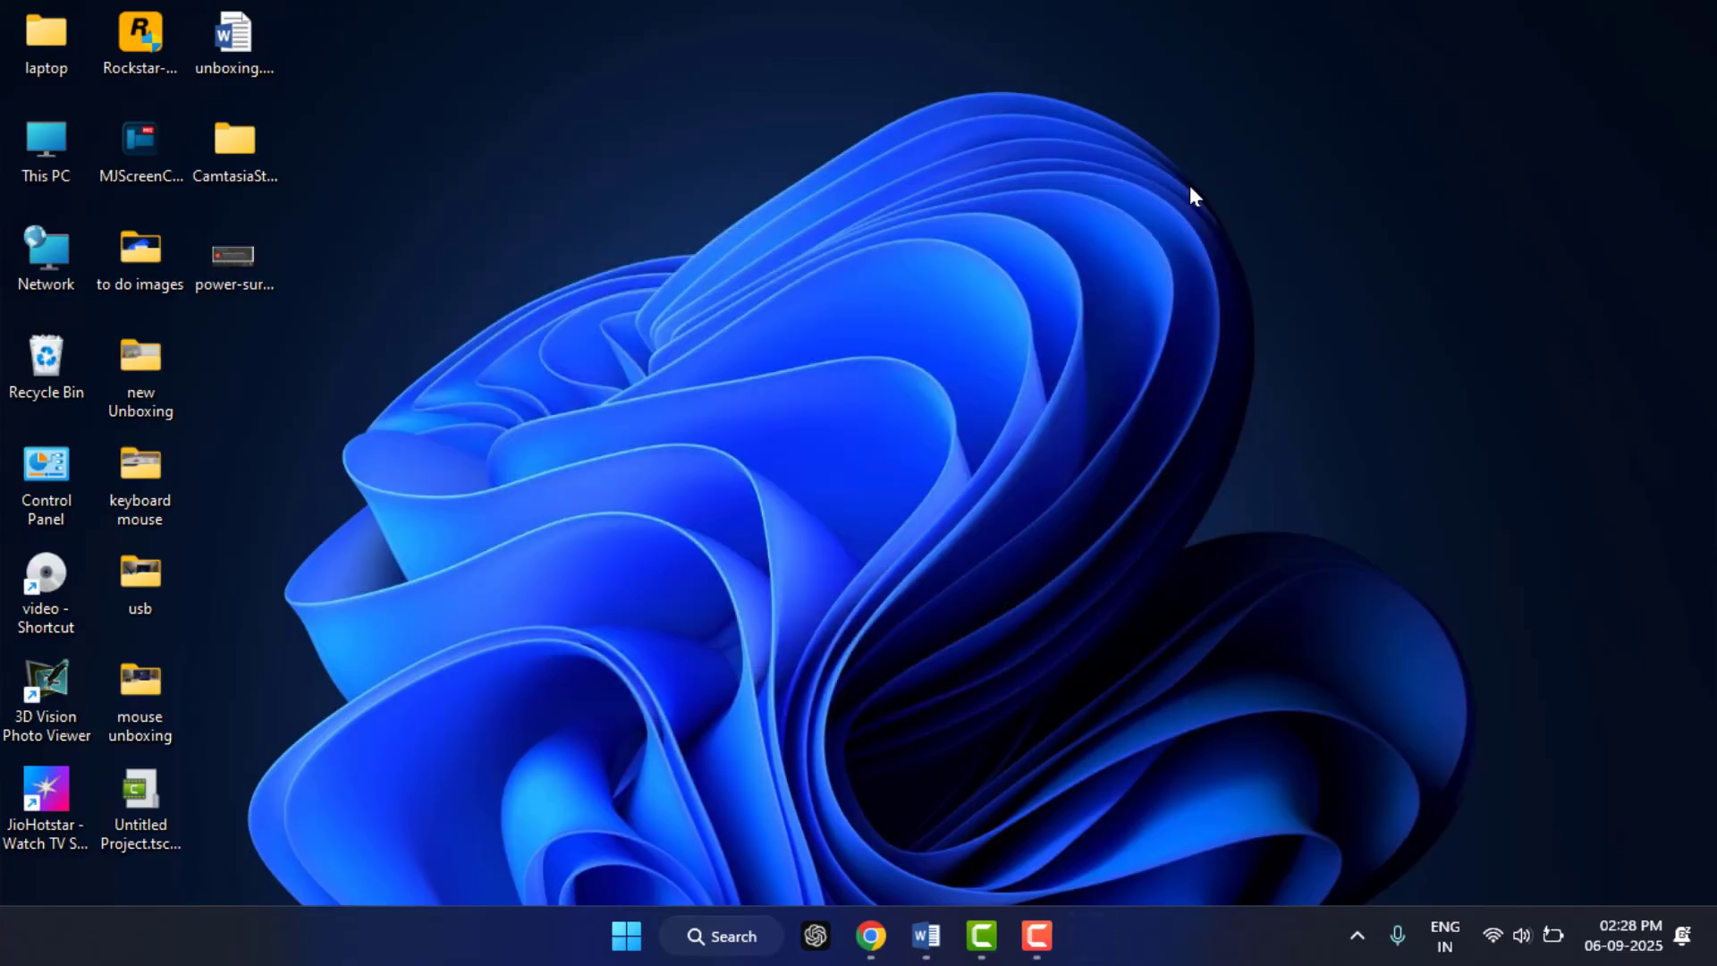
{"action": "key", "text": "super+i"}
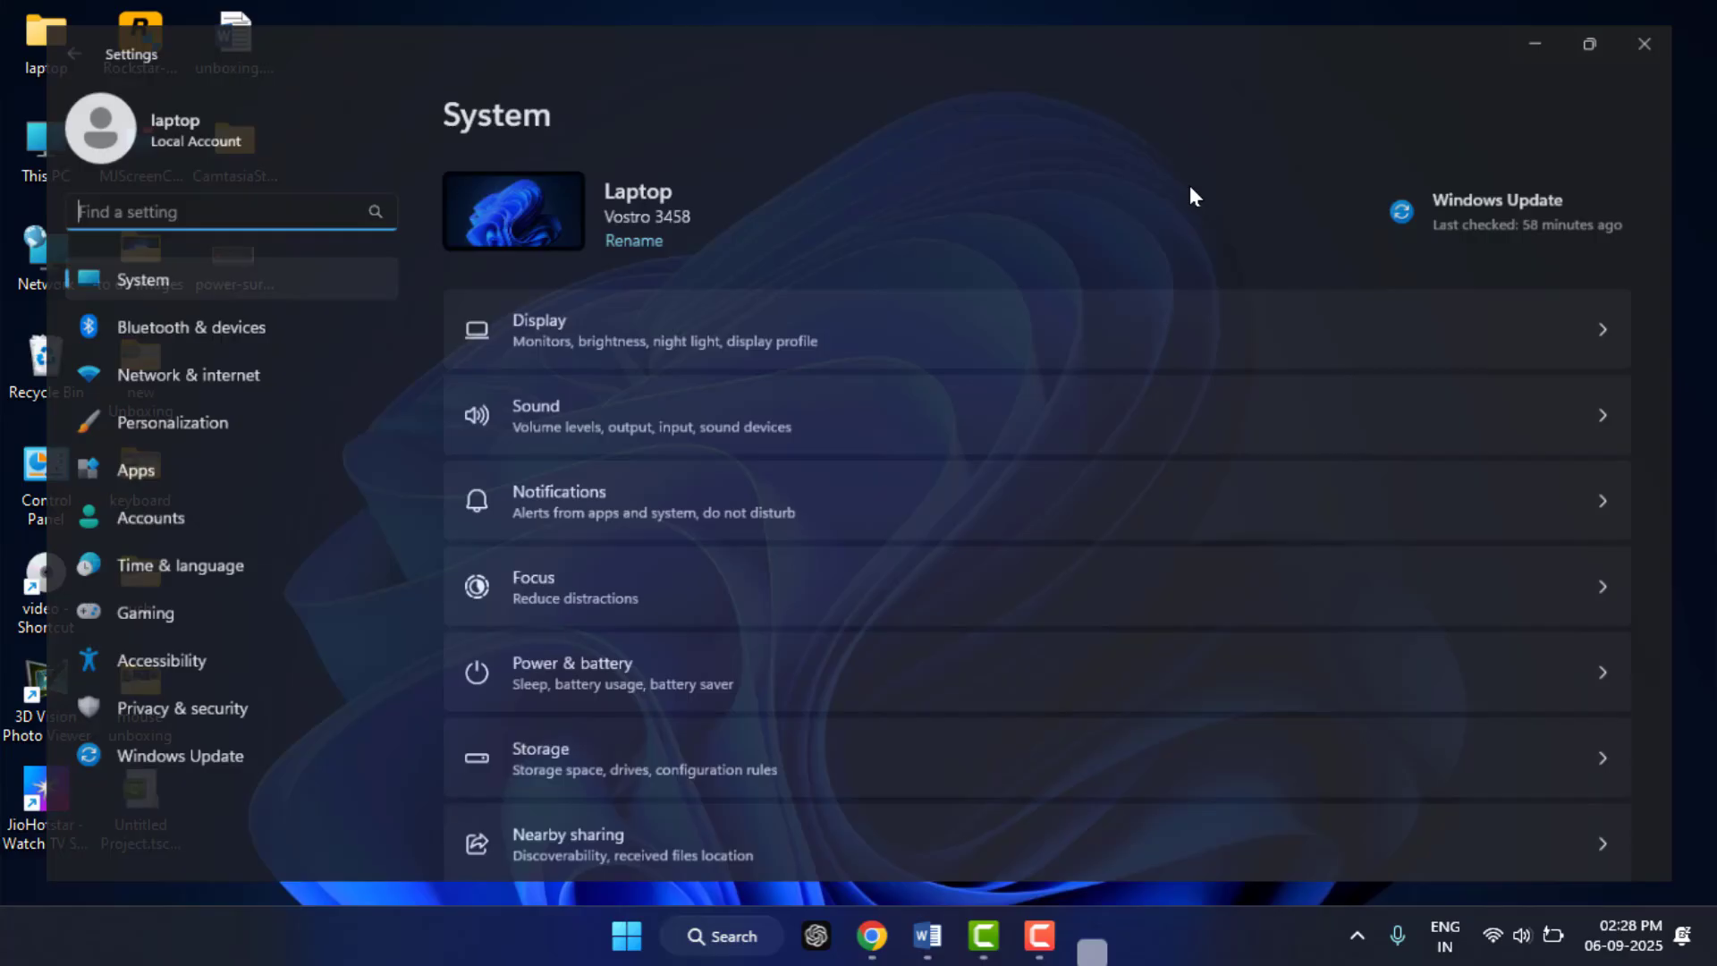
{"action": "scroll", "coordinate": [828, 538], "scroll_direction": "down", "scroll_amount": 5}
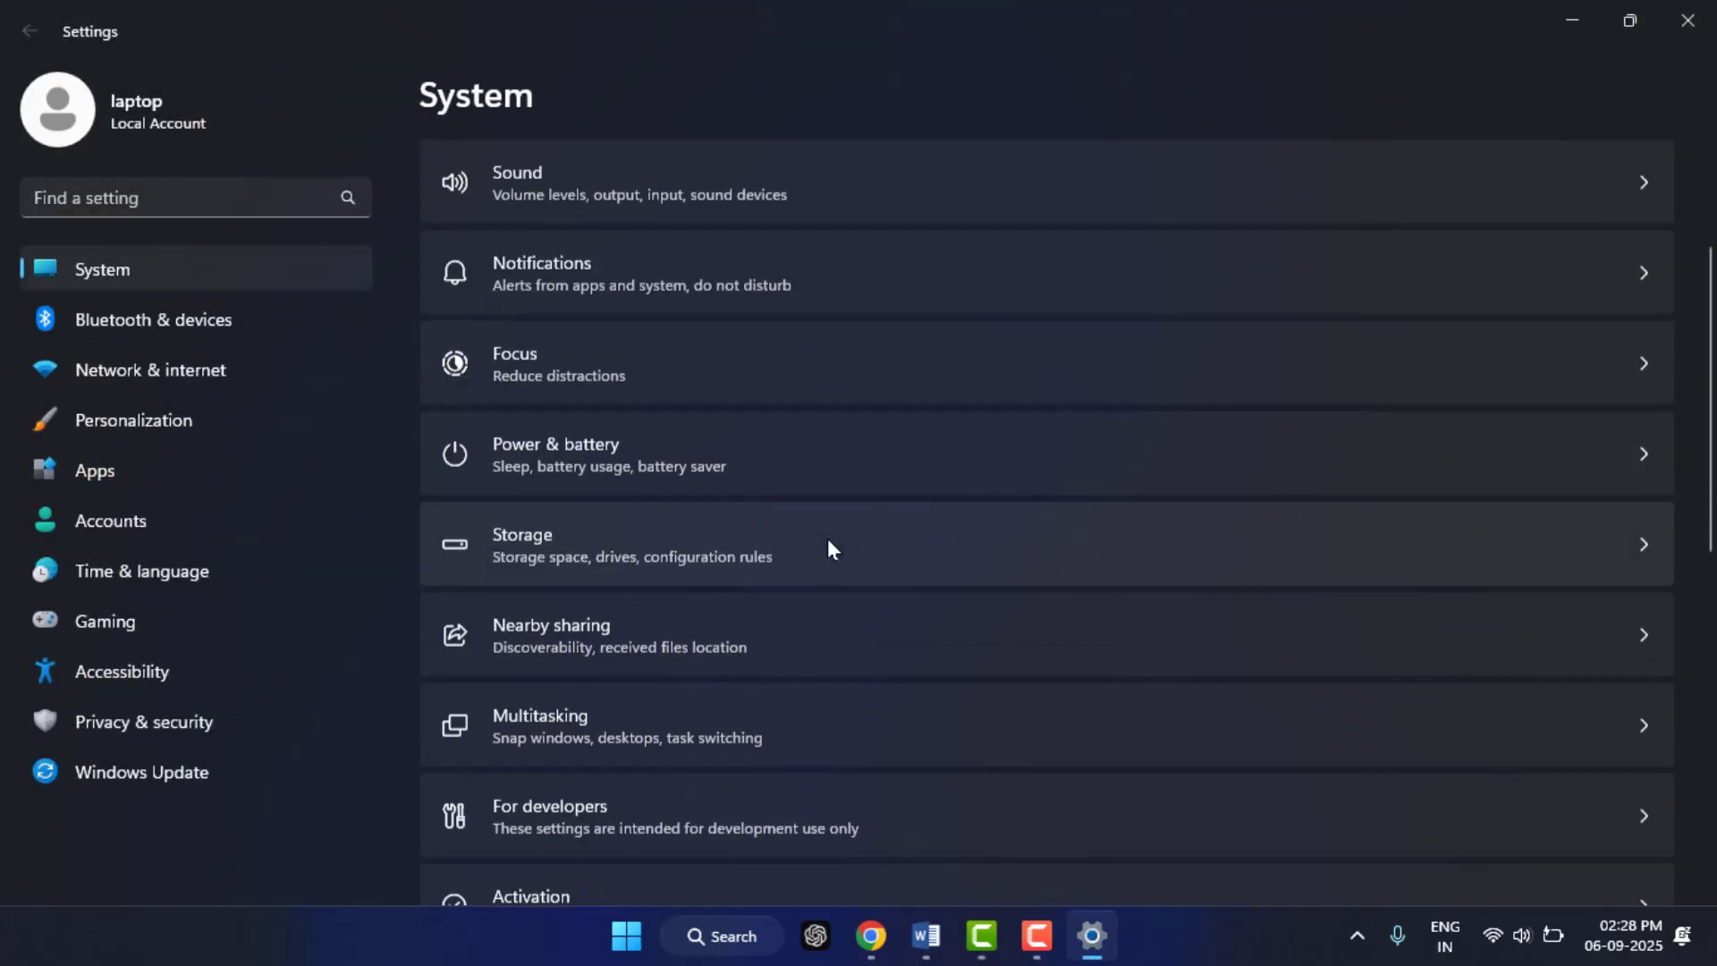
{"action": "left_click", "coordinate": [669, 753]}
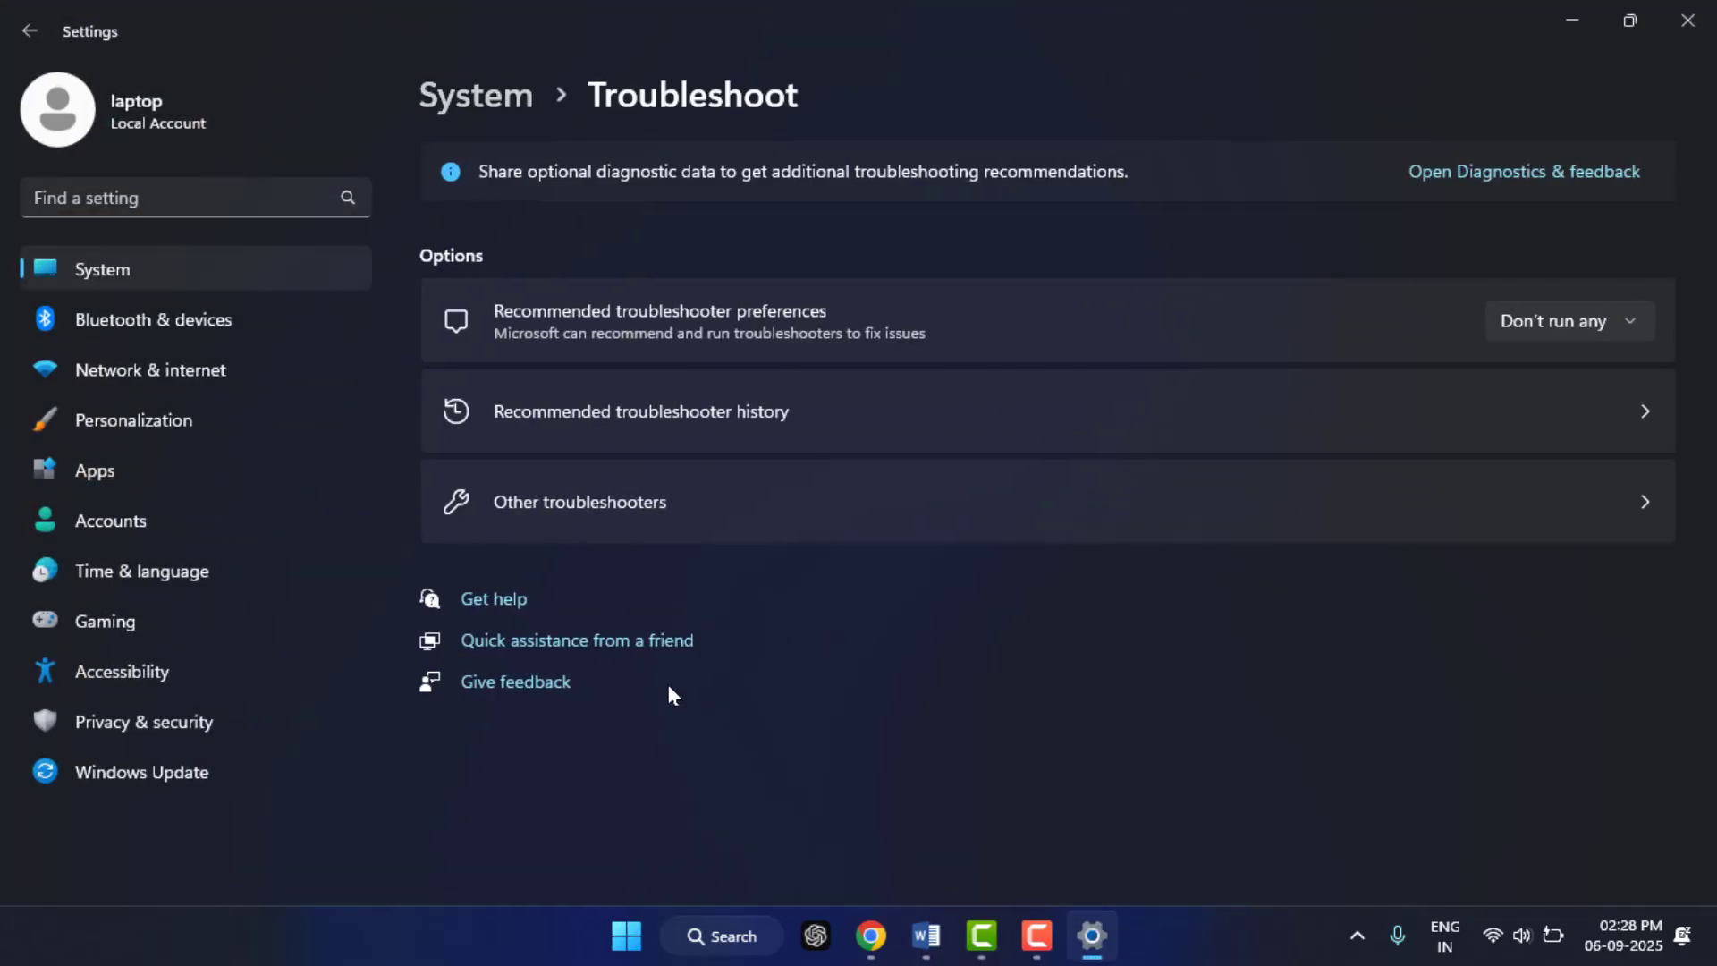
{"action": "left_click", "coordinate": [650, 501]}
{"action": "scroll", "coordinate": [1213, 534], "scroll_direction": "down", "scroll_amount": 5}
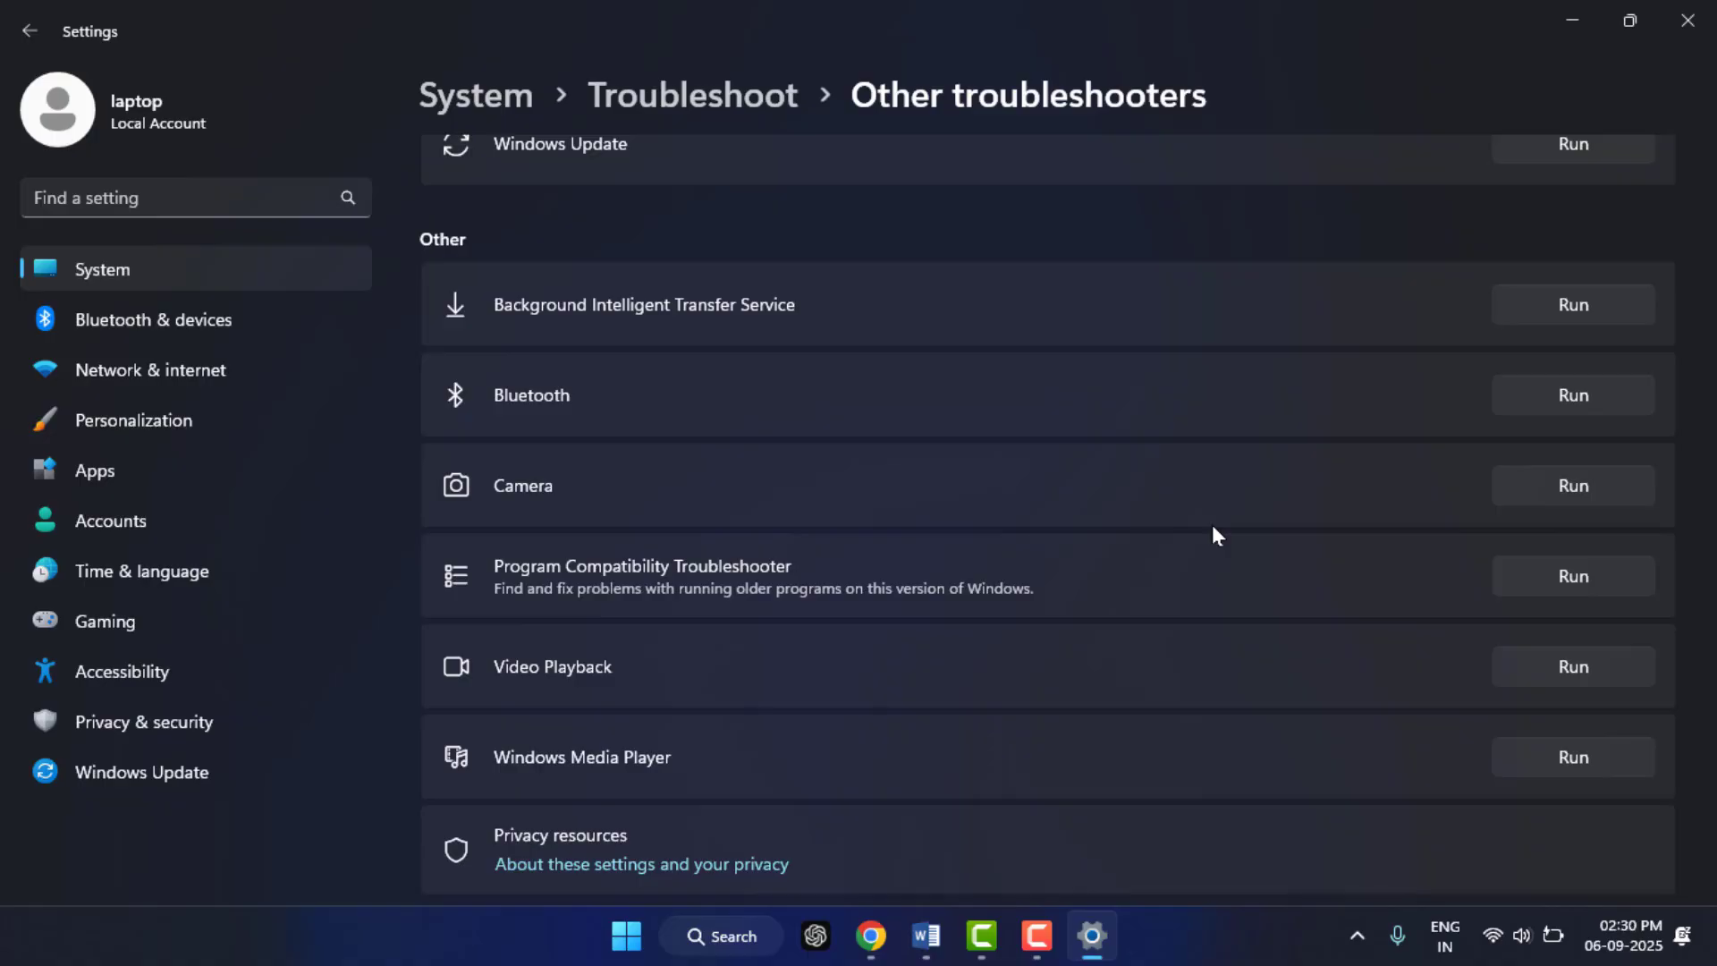
{"action": "left_click", "coordinate": [1687, 20]}
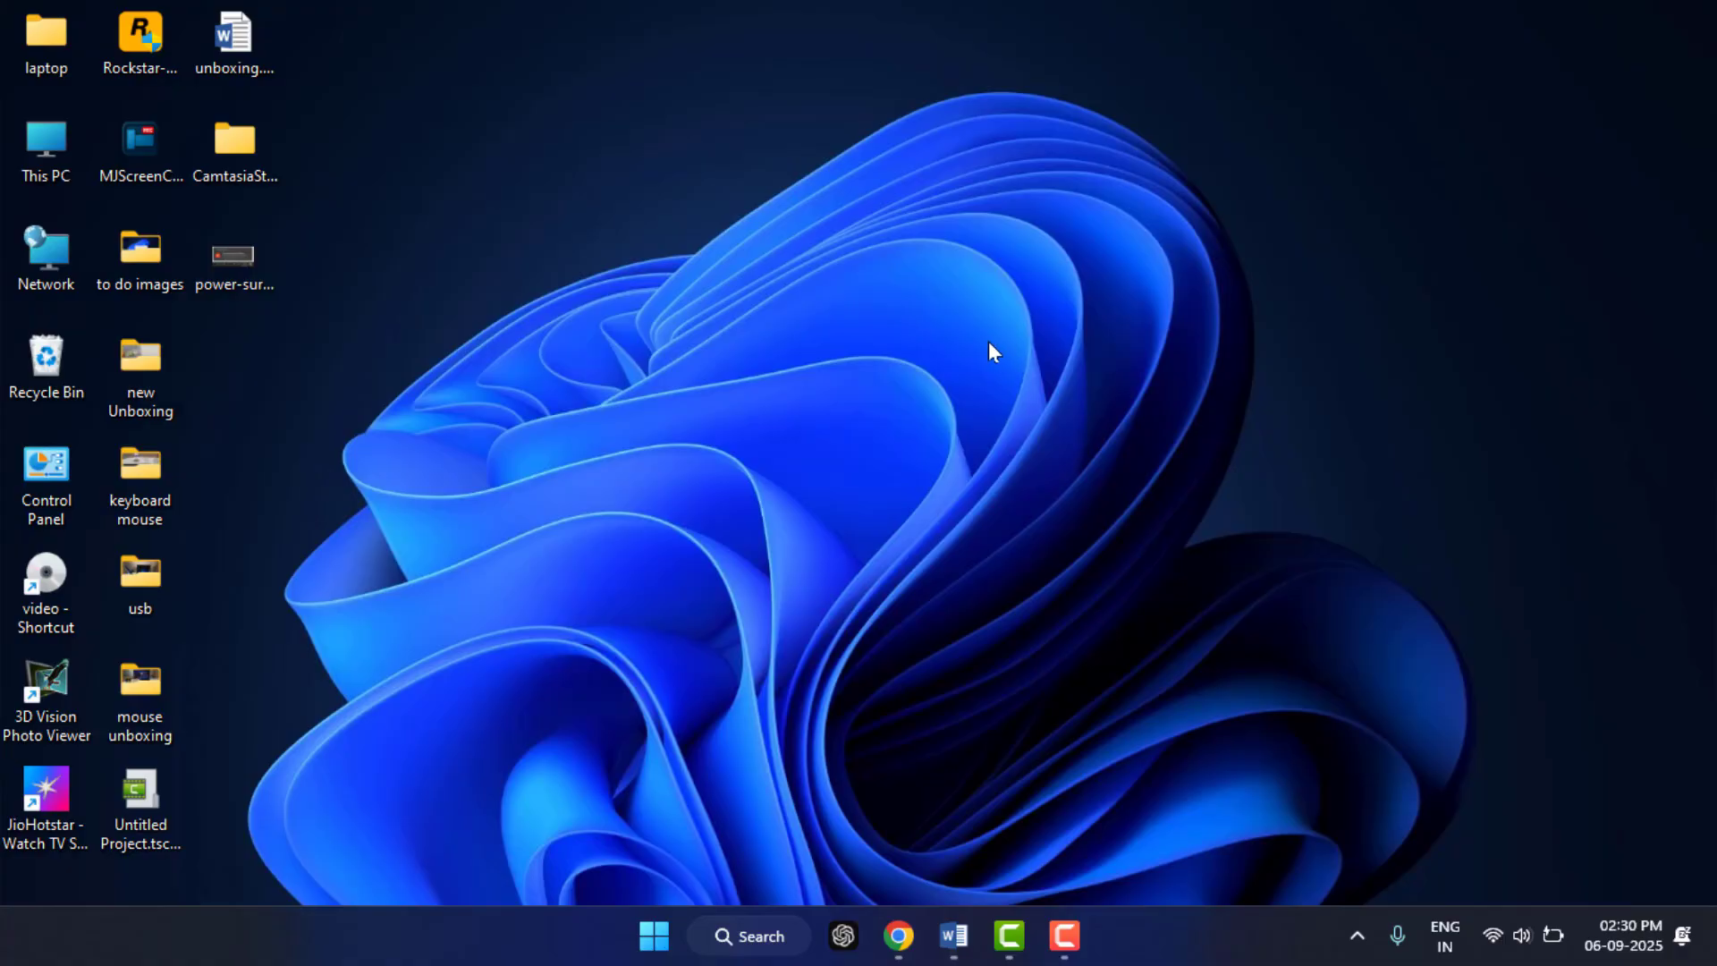
Uncheck the power-saving turn-off option on the USB Root Hub's Power Management tab in Device Manager.
{"action": "key", "text": "super+x"}
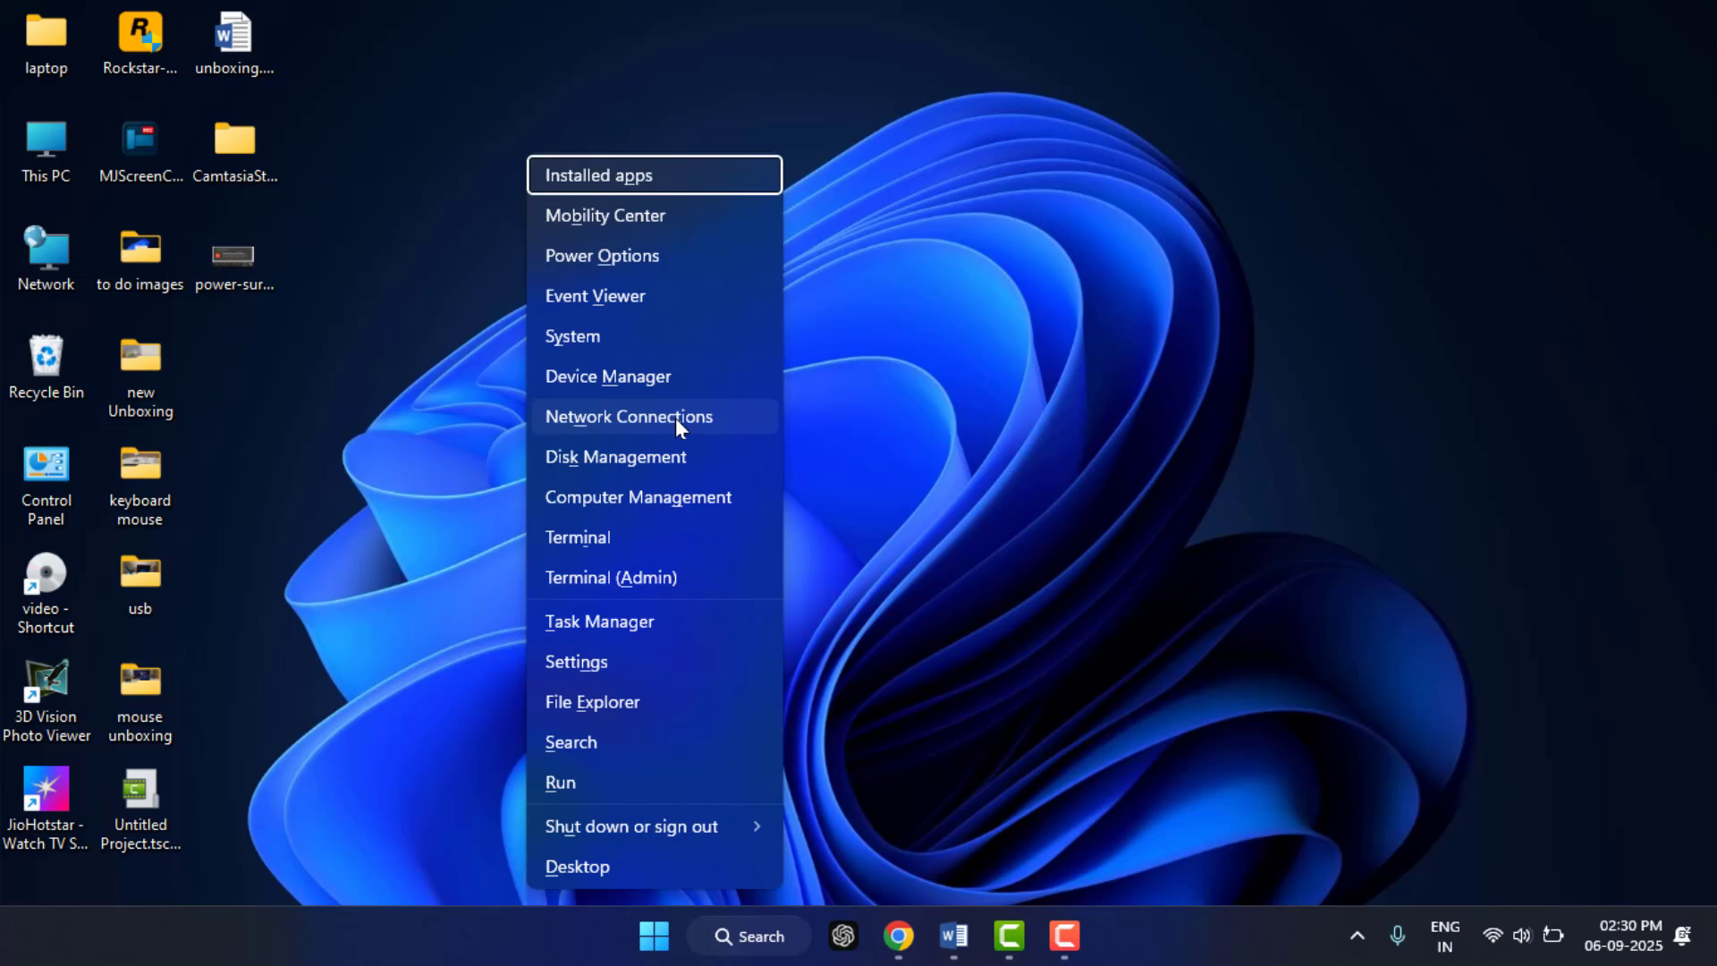
{"action": "left_click", "coordinate": [663, 374]}
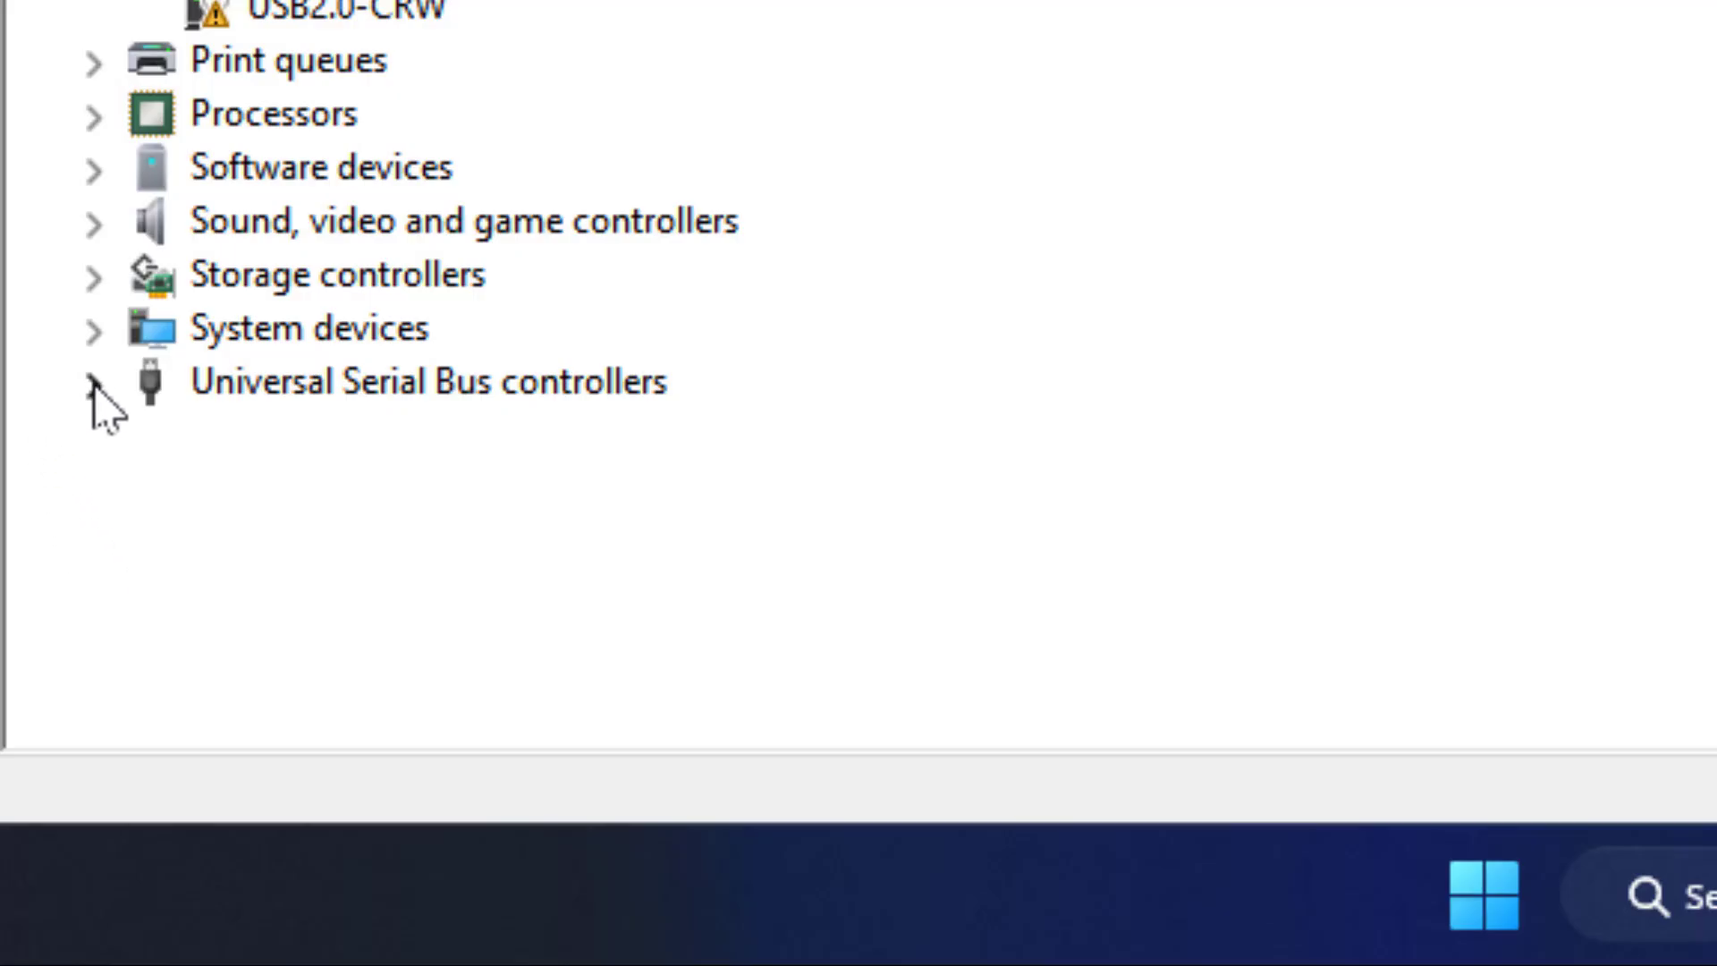
{"action": "left_click", "coordinate": [104, 385]}
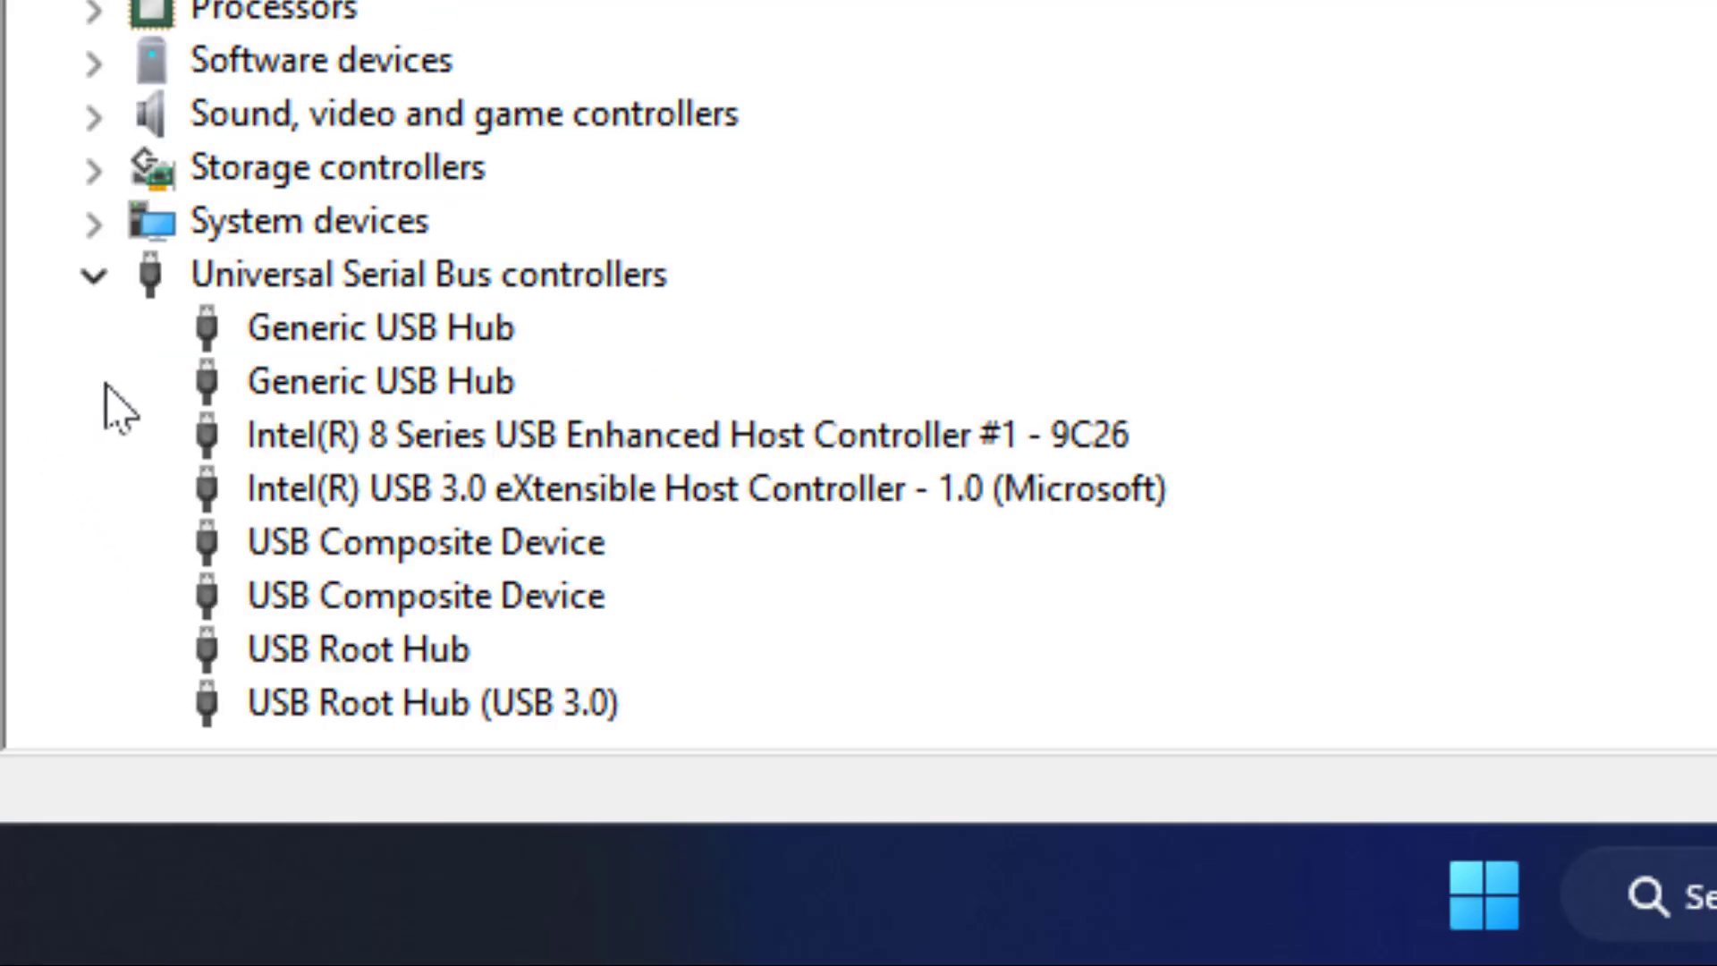
{"action": "right_click", "coordinate": [389, 636]}
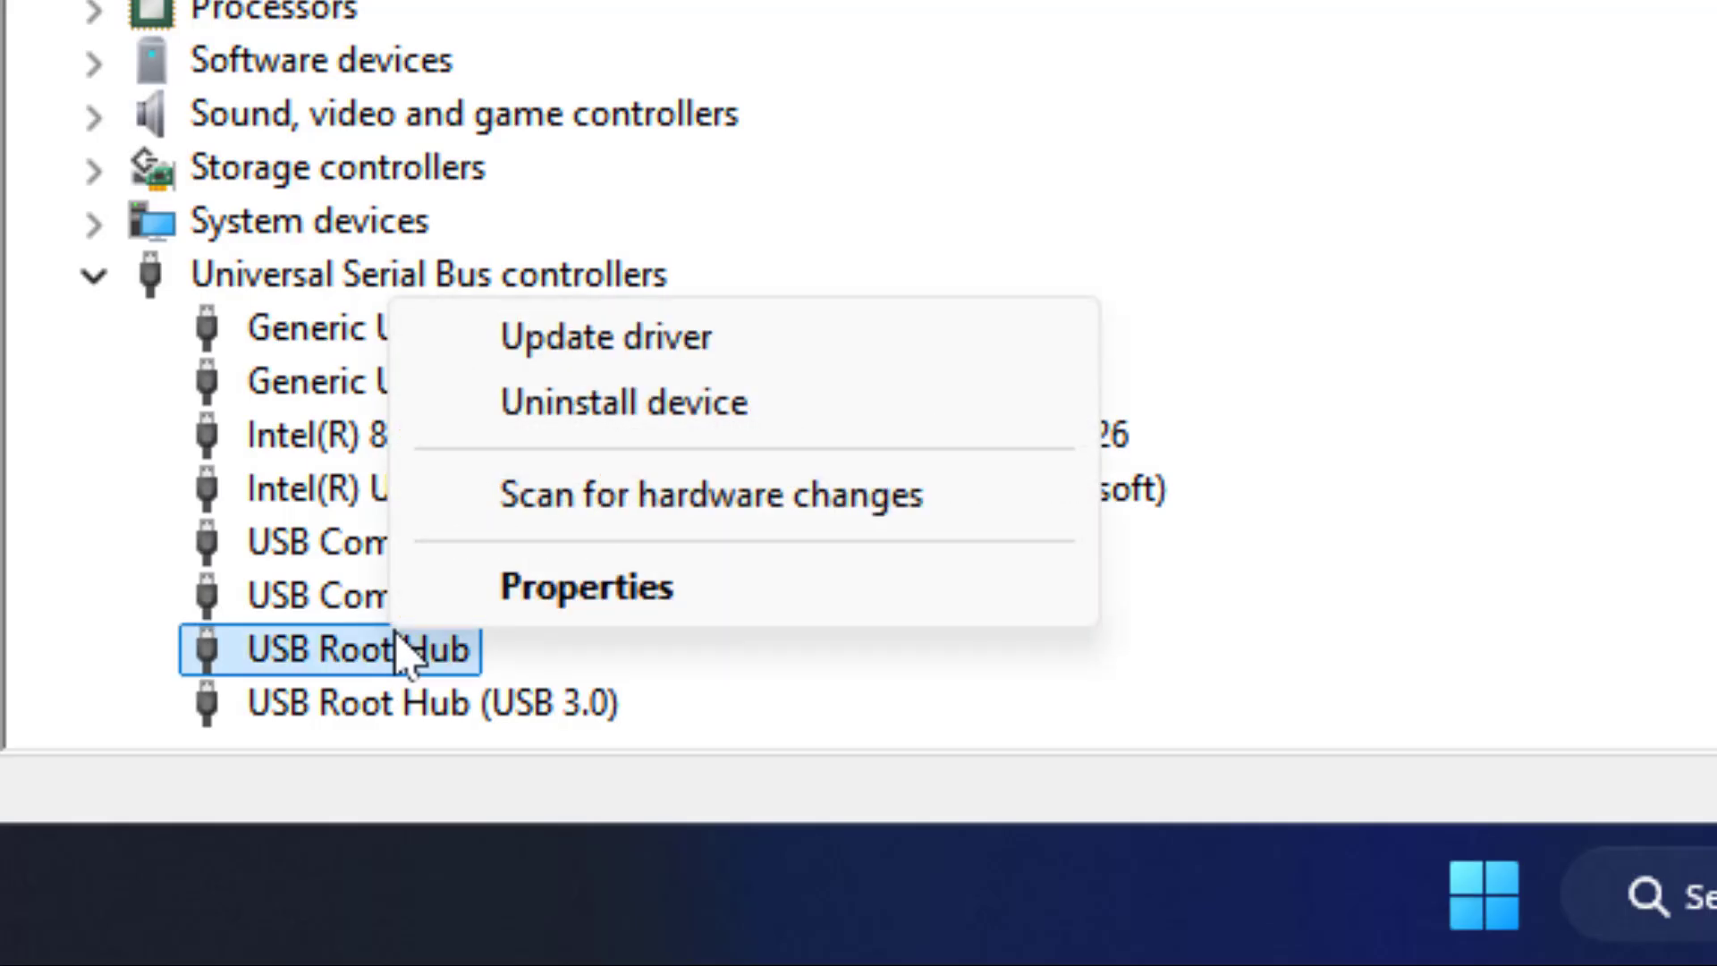
{"action": "left_click", "coordinate": [505, 583]}
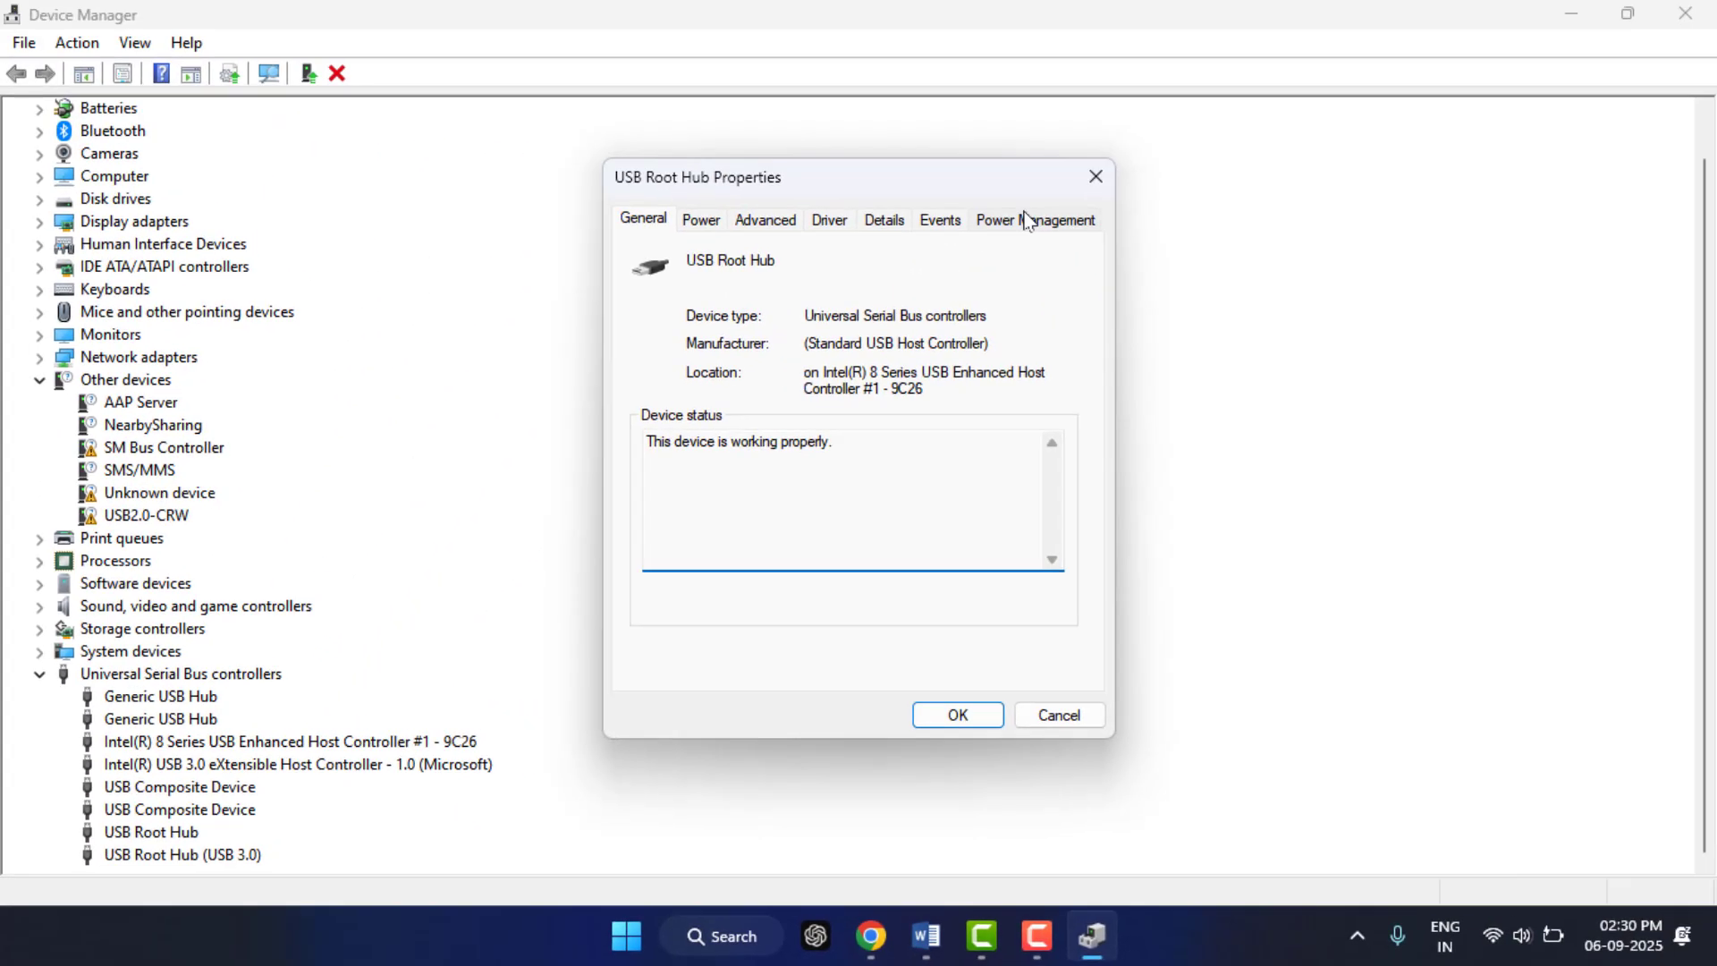
{"action": "left_click", "coordinate": [1026, 220]}
{"action": "left_click", "coordinate": [733, 322]}
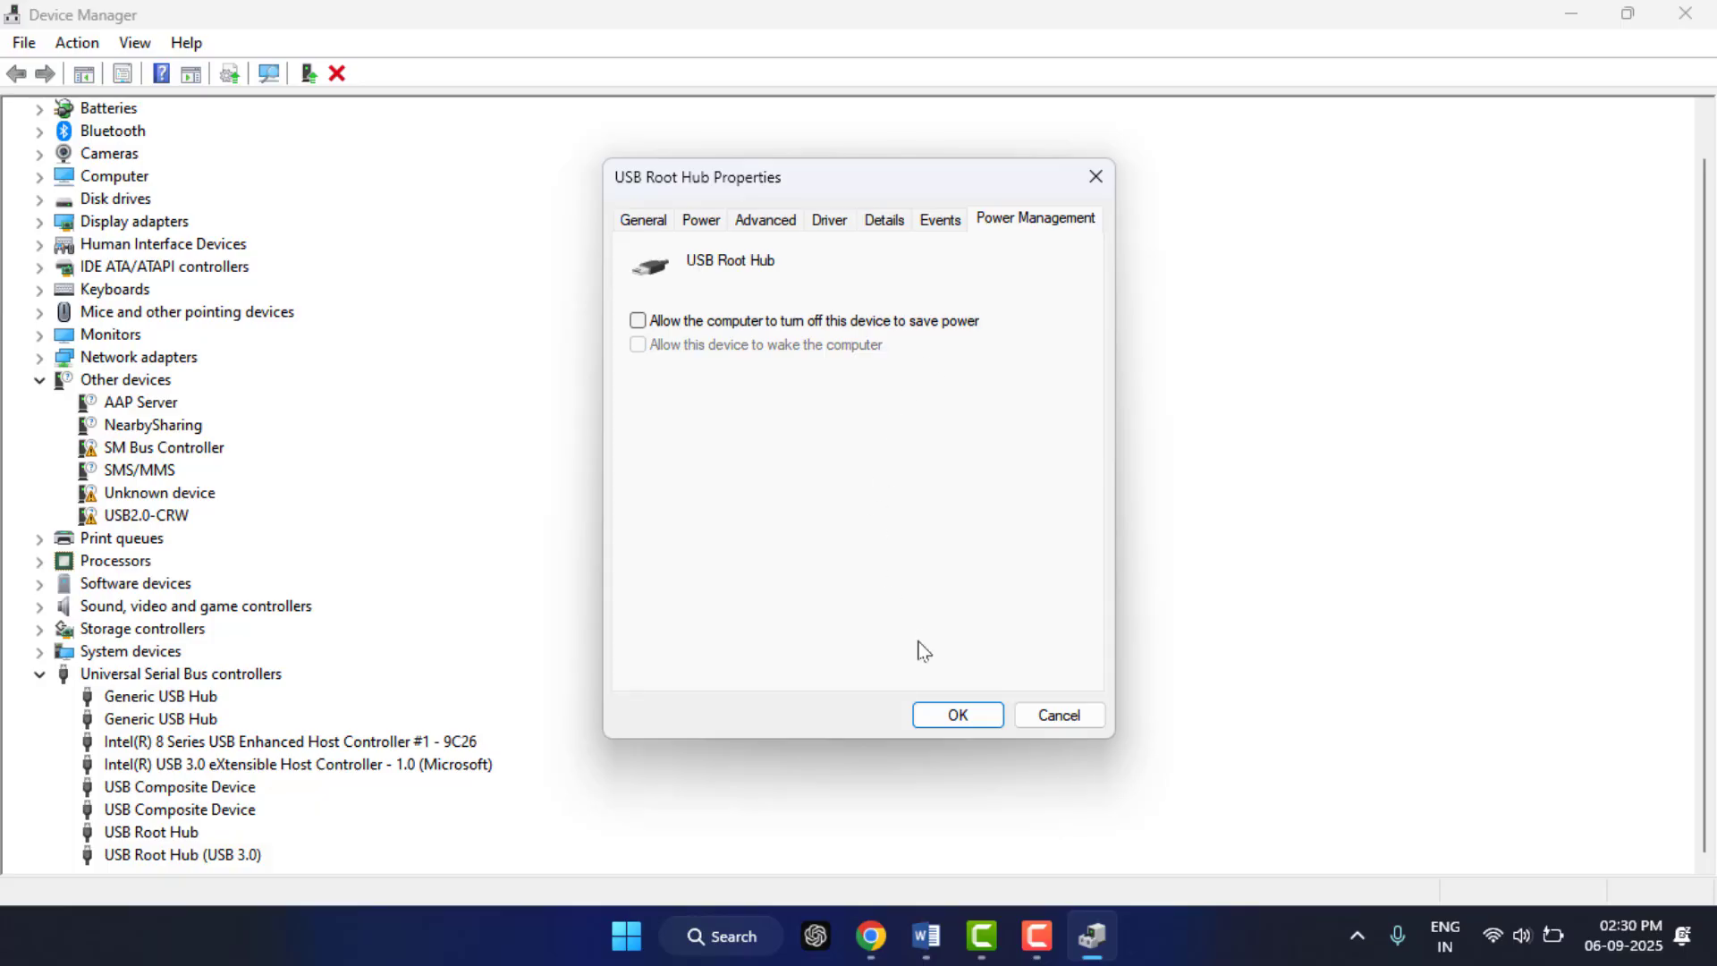
Uncheck power-saving turn-off for USB Root Hub (USB 3.0), confirm it, and close Device Manager.
{"action": "left_click", "coordinate": [1096, 179]}
{"action": "right_click", "coordinate": [238, 854]}
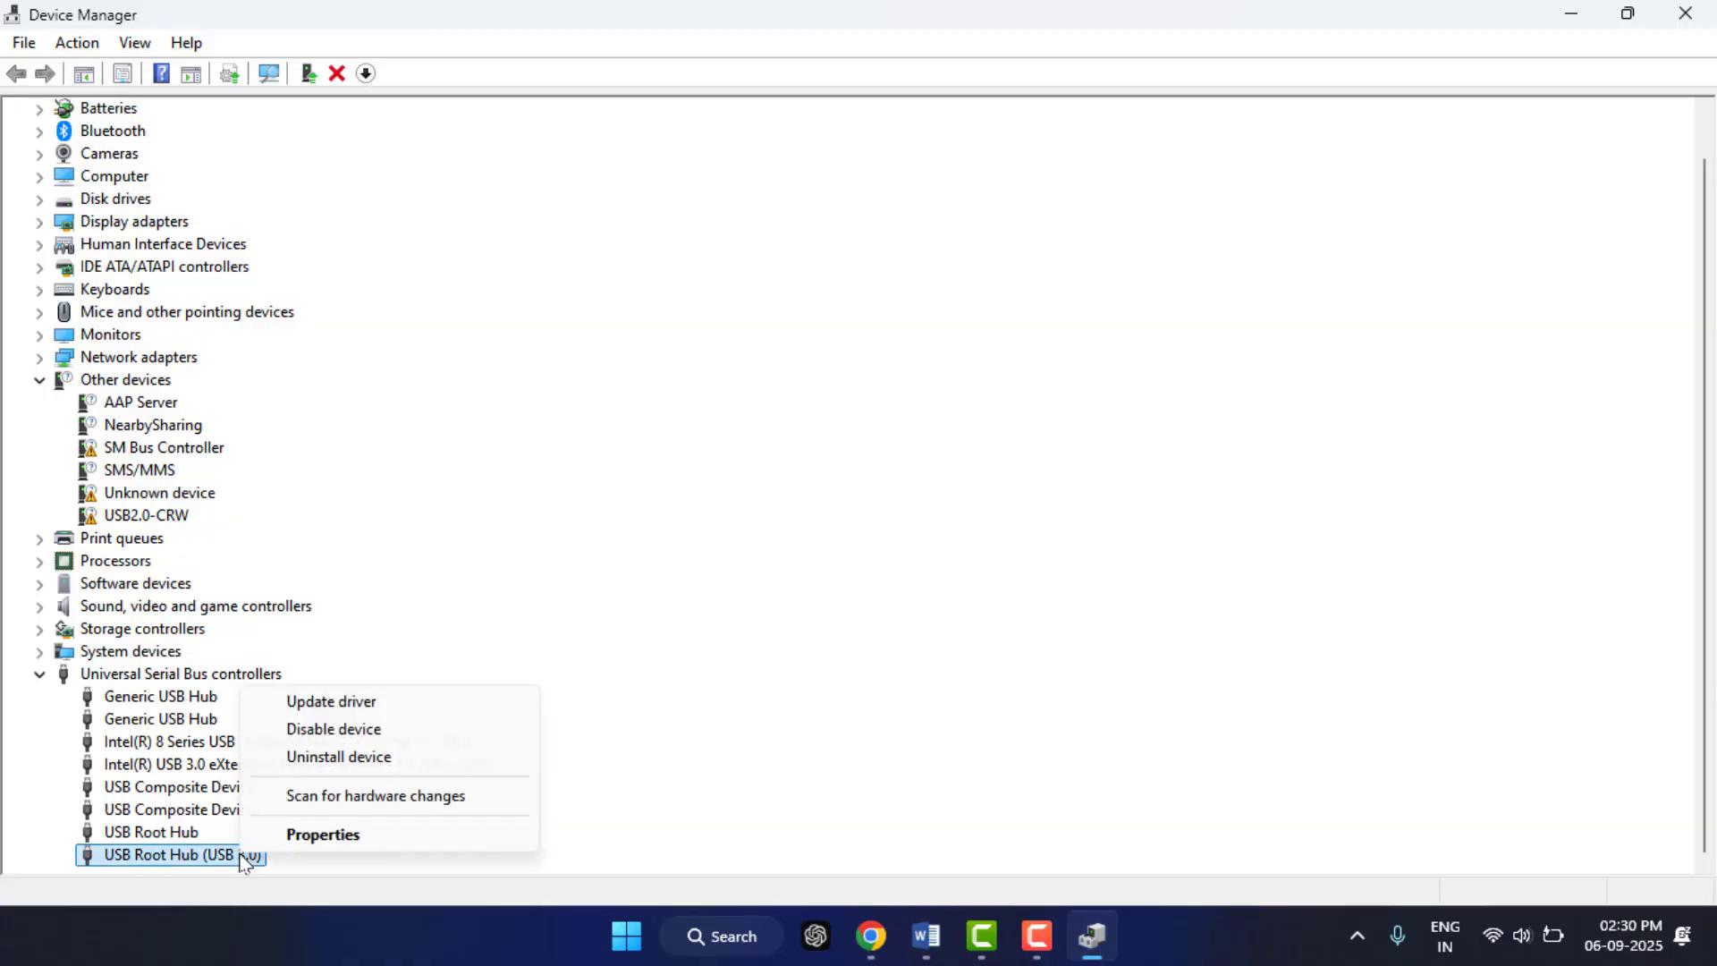
{"action": "left_click", "coordinate": [302, 840]}
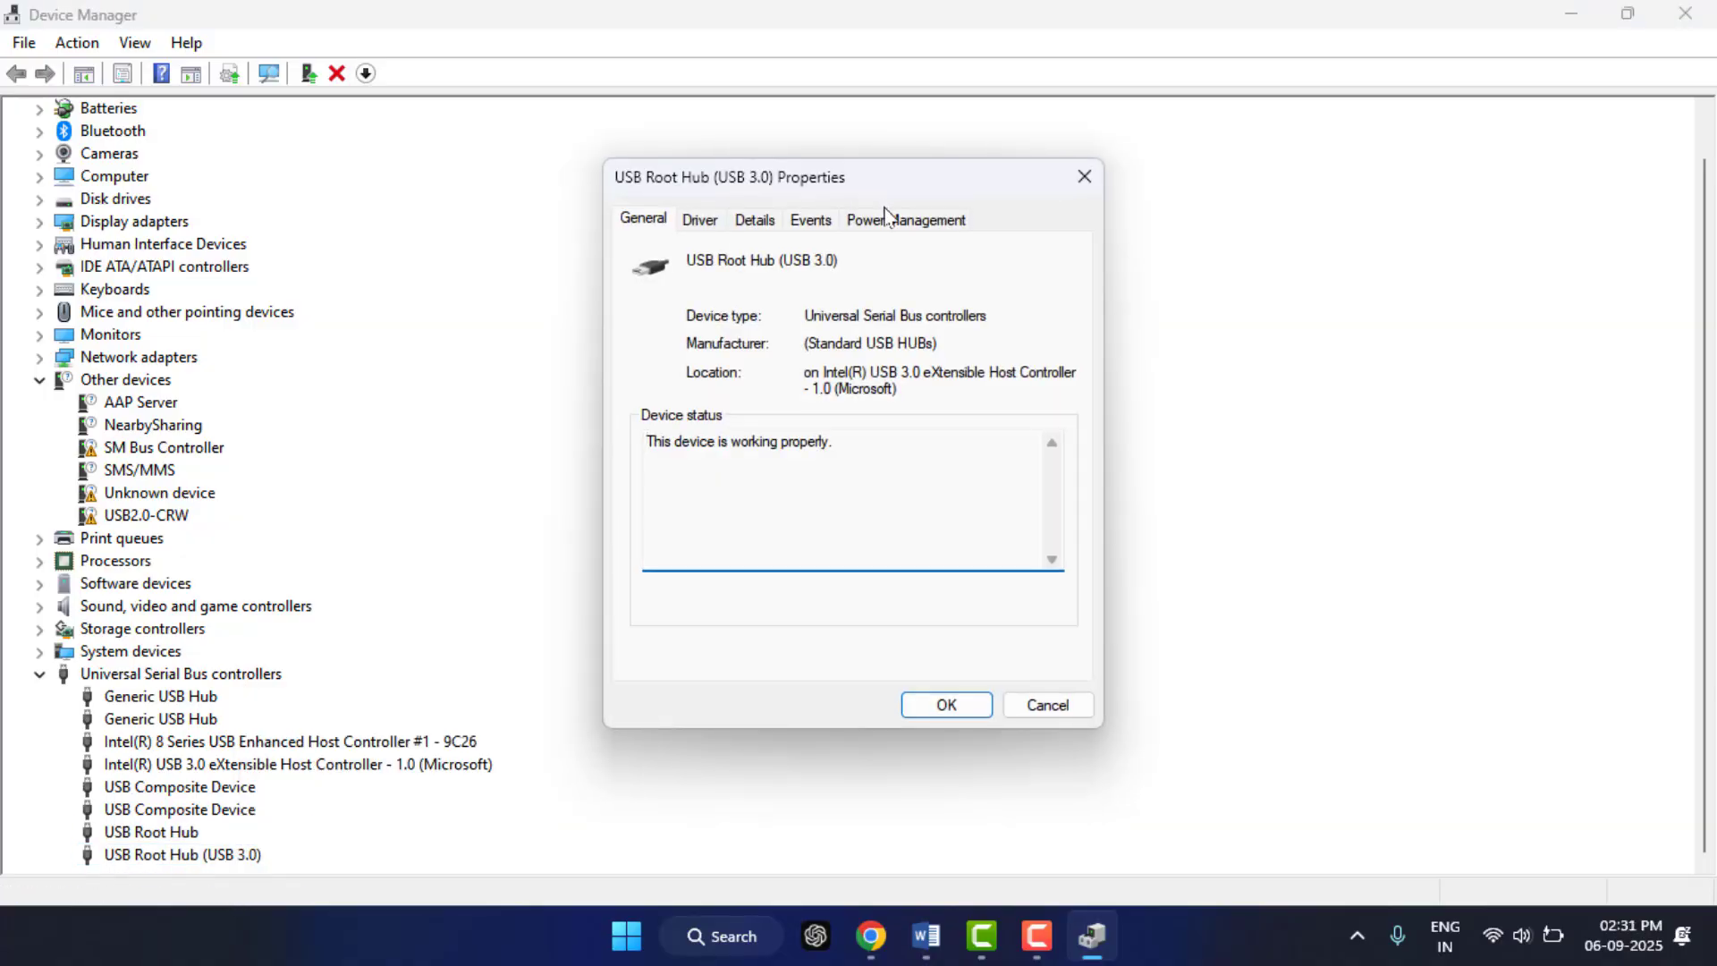
{"action": "left_click", "coordinate": [890, 216]}
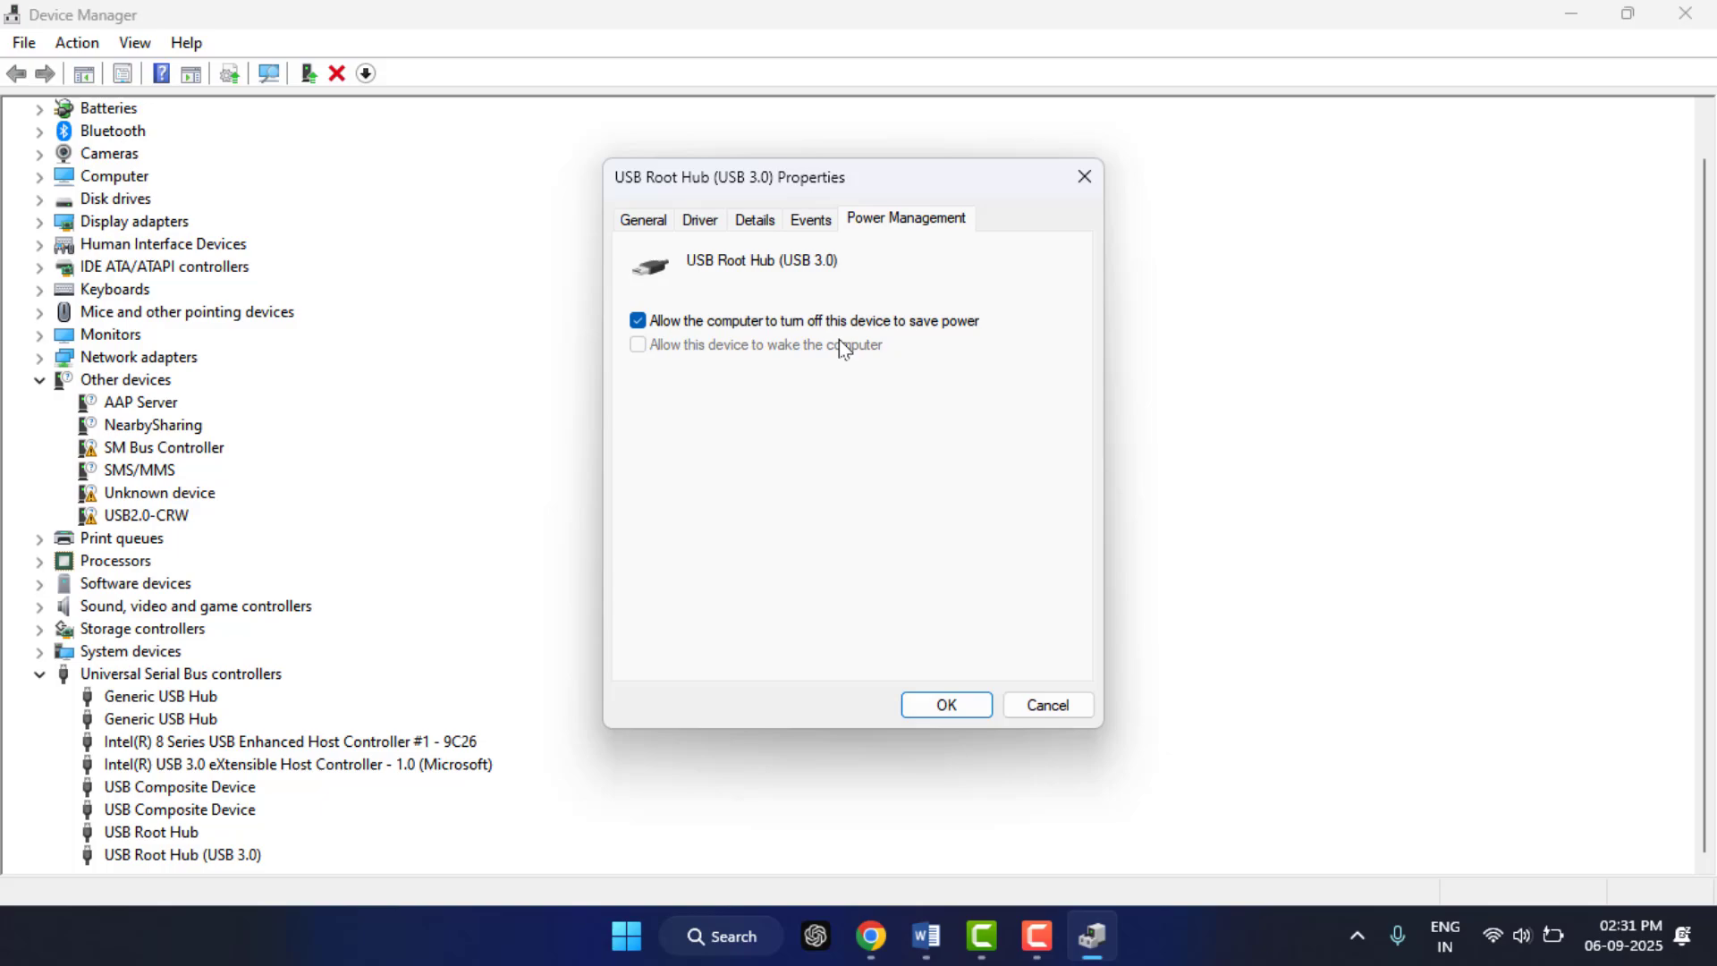
{"action": "left_click", "coordinate": [900, 320]}
{"action": "key", "text": "Return"}
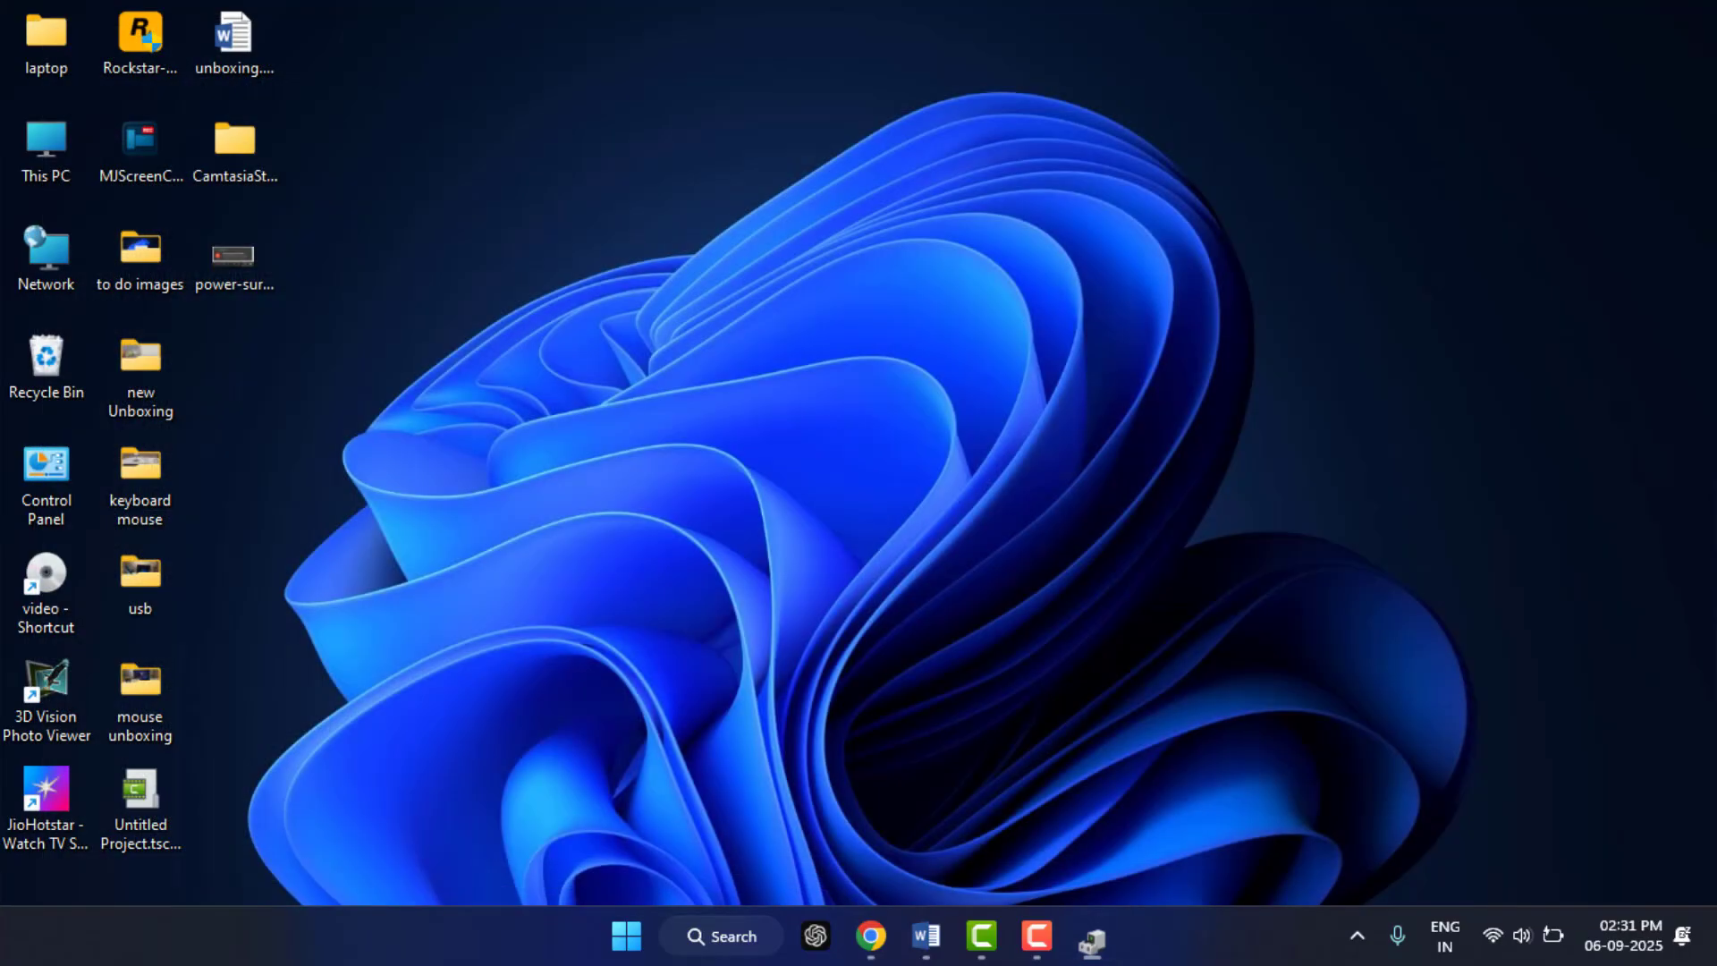
{"action": "left_click", "coordinate": [1685, 14]}
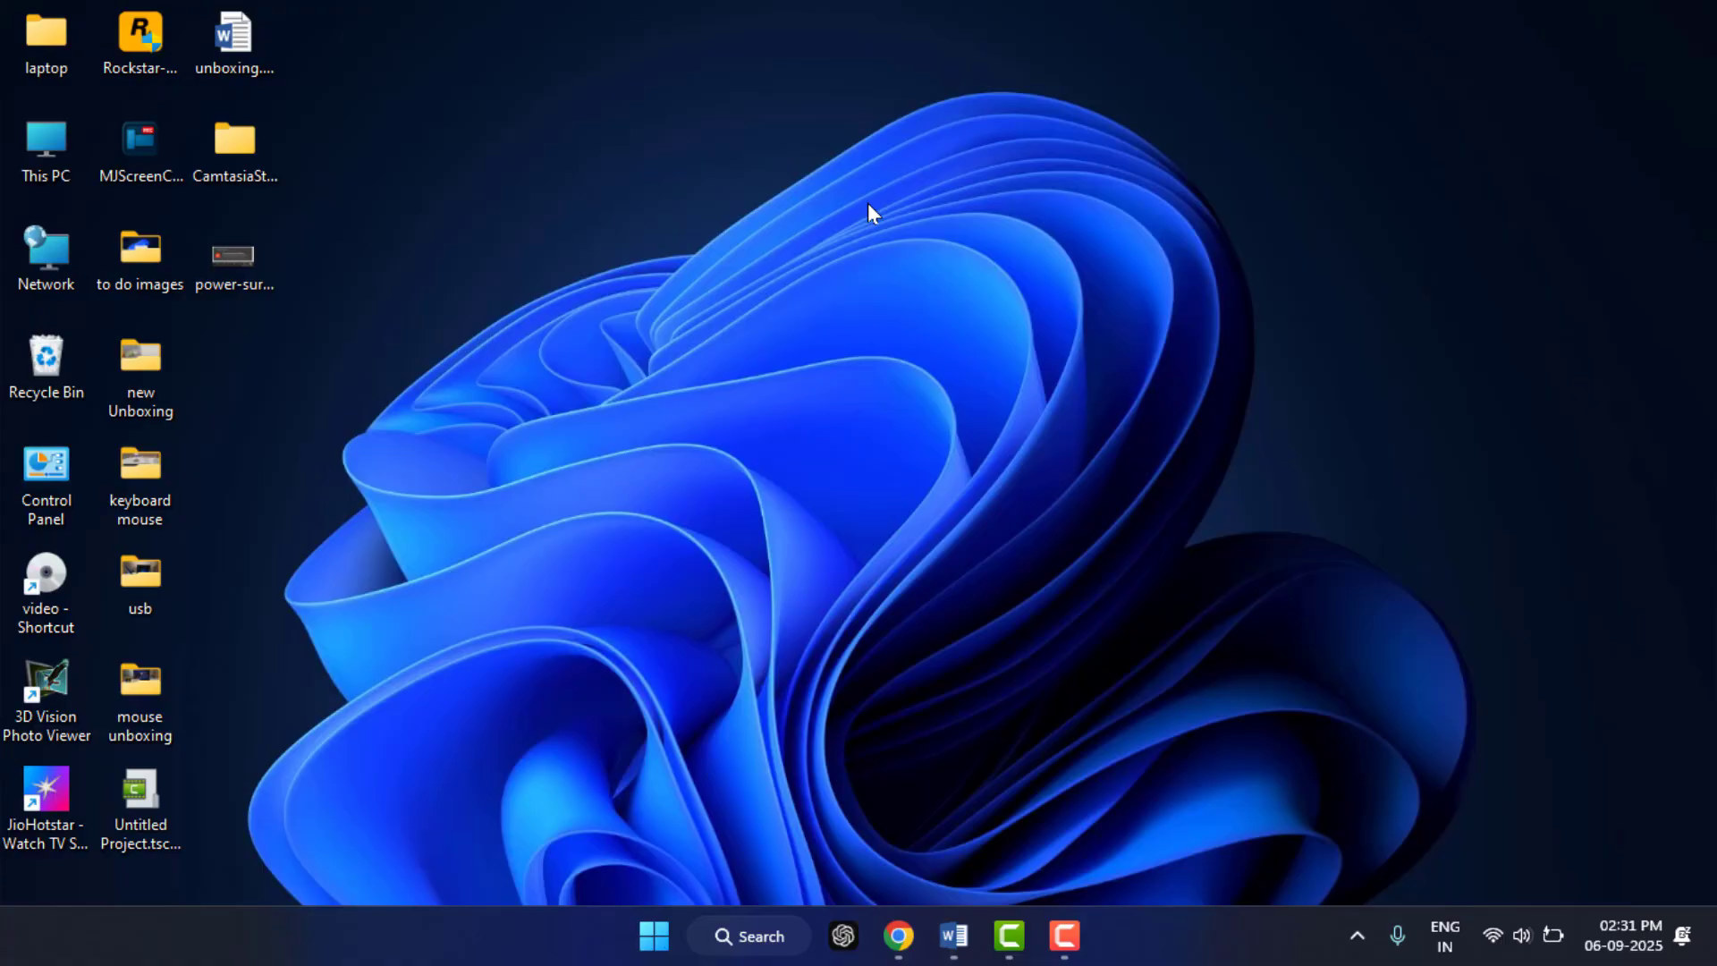
{"action": "key", "text": "super+x"}
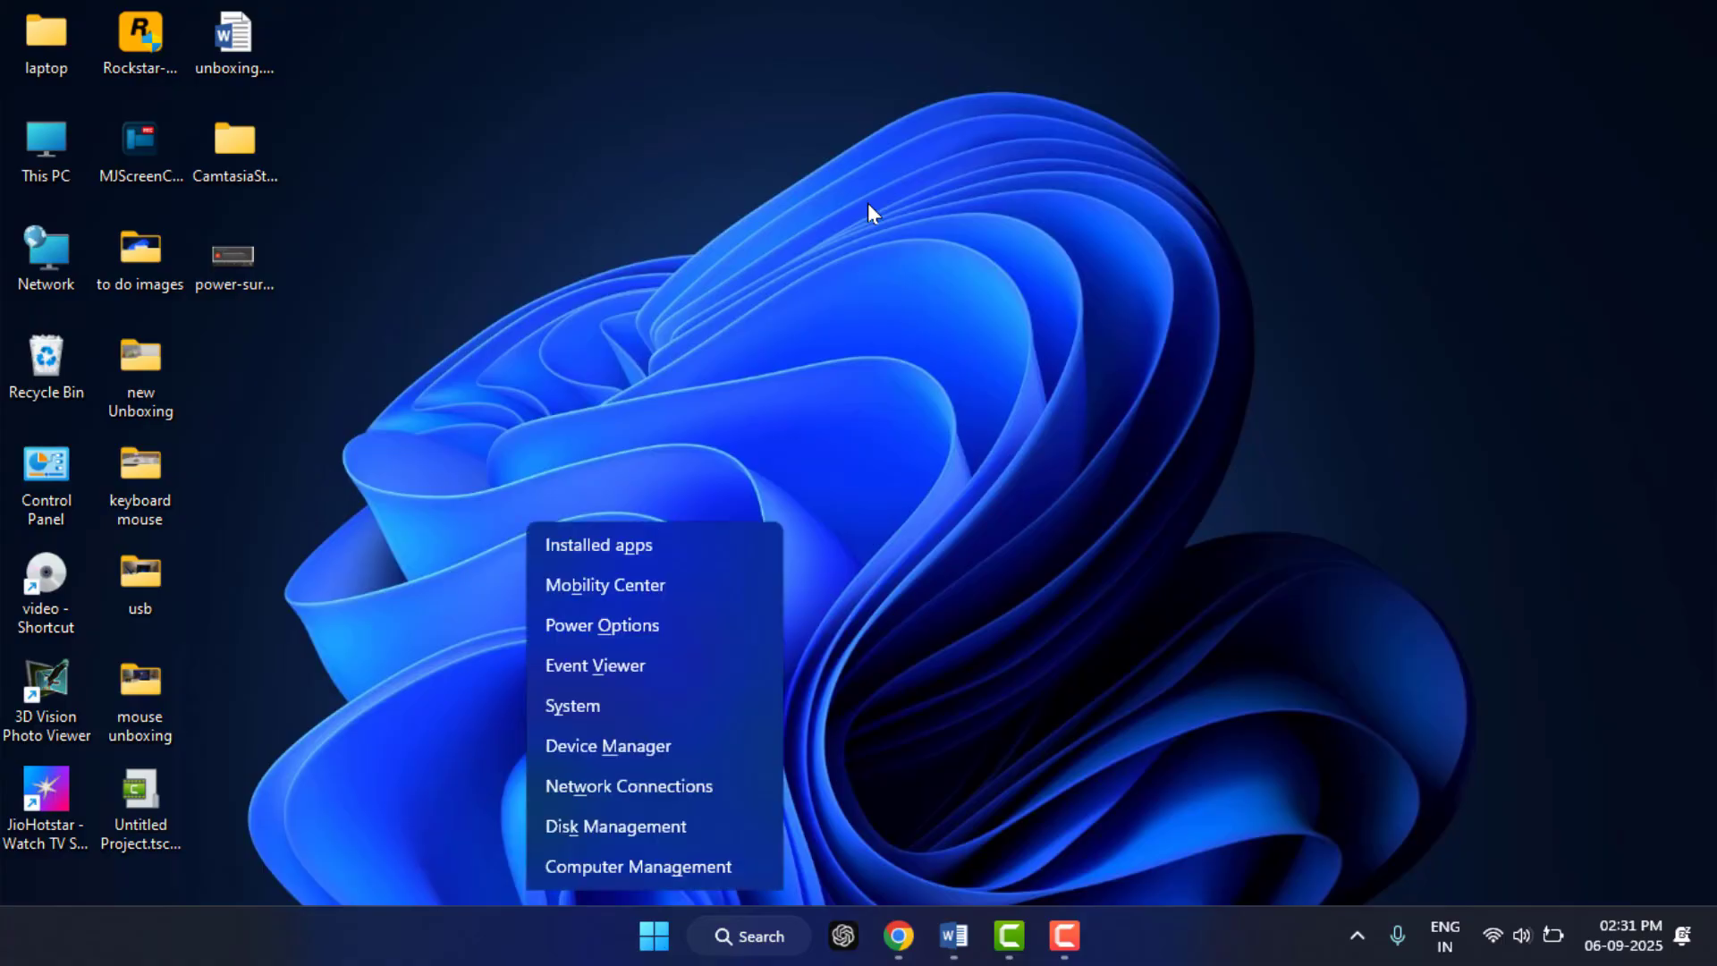
{"action": "left_click", "coordinate": [617, 372]}
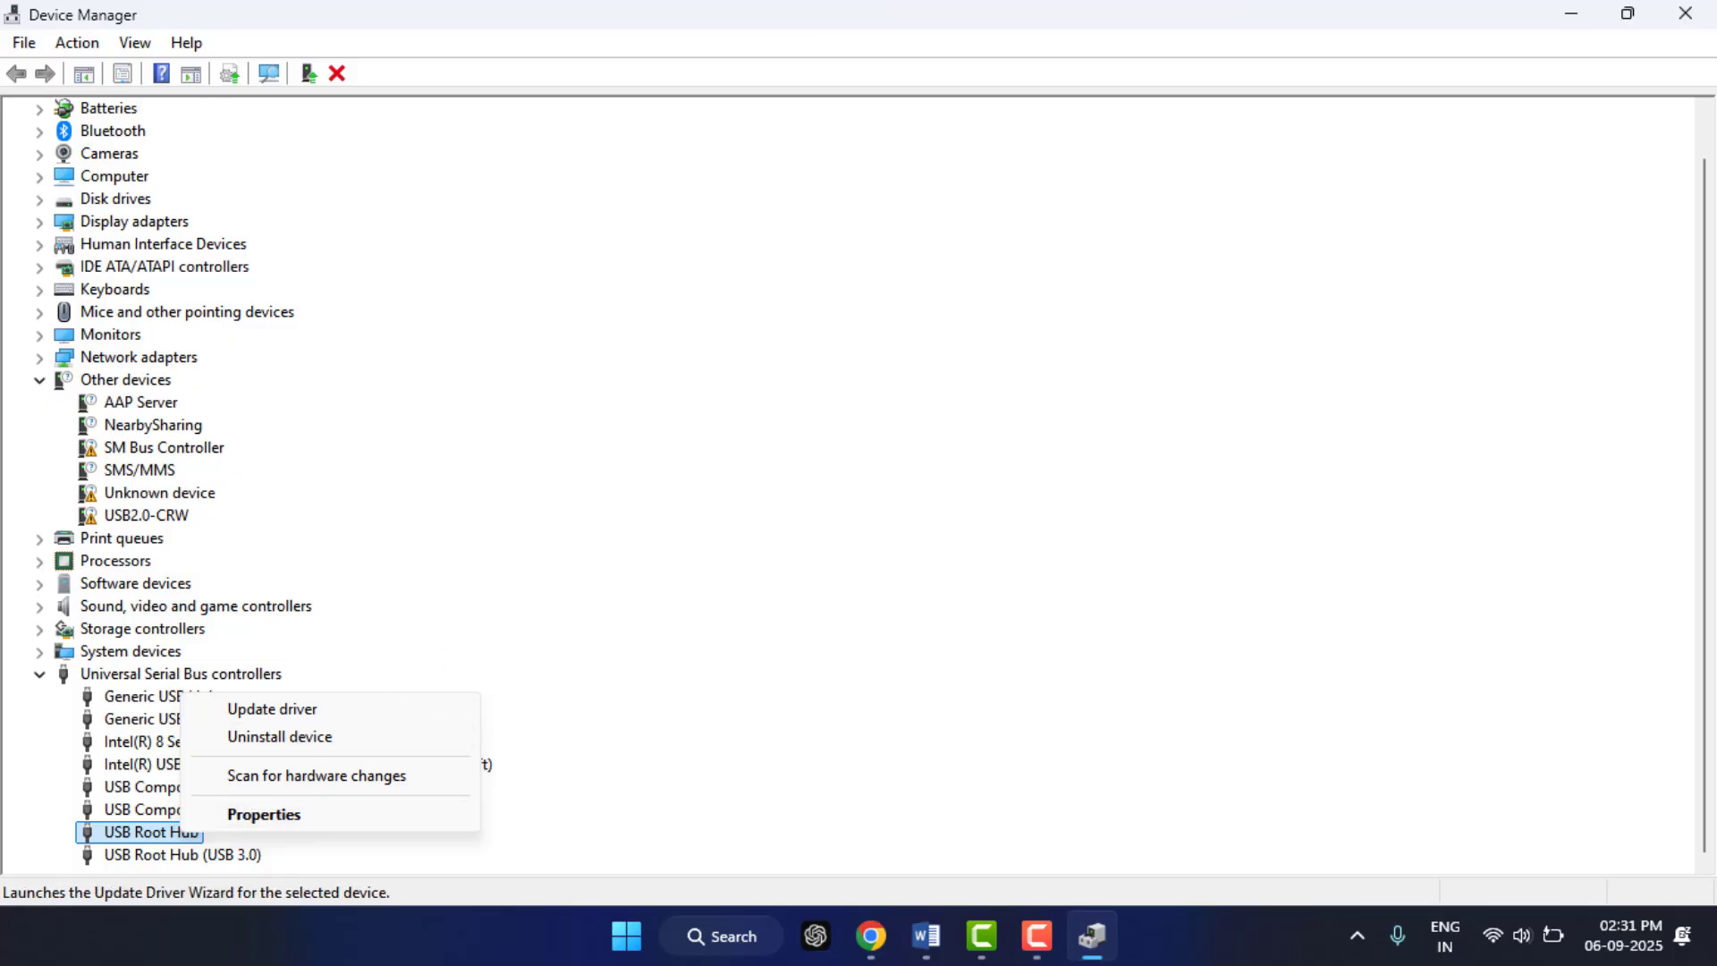
{"action": "left_click", "coordinate": [1686, 14]}
{"action": "left_click", "coordinate": [1687, 14]}
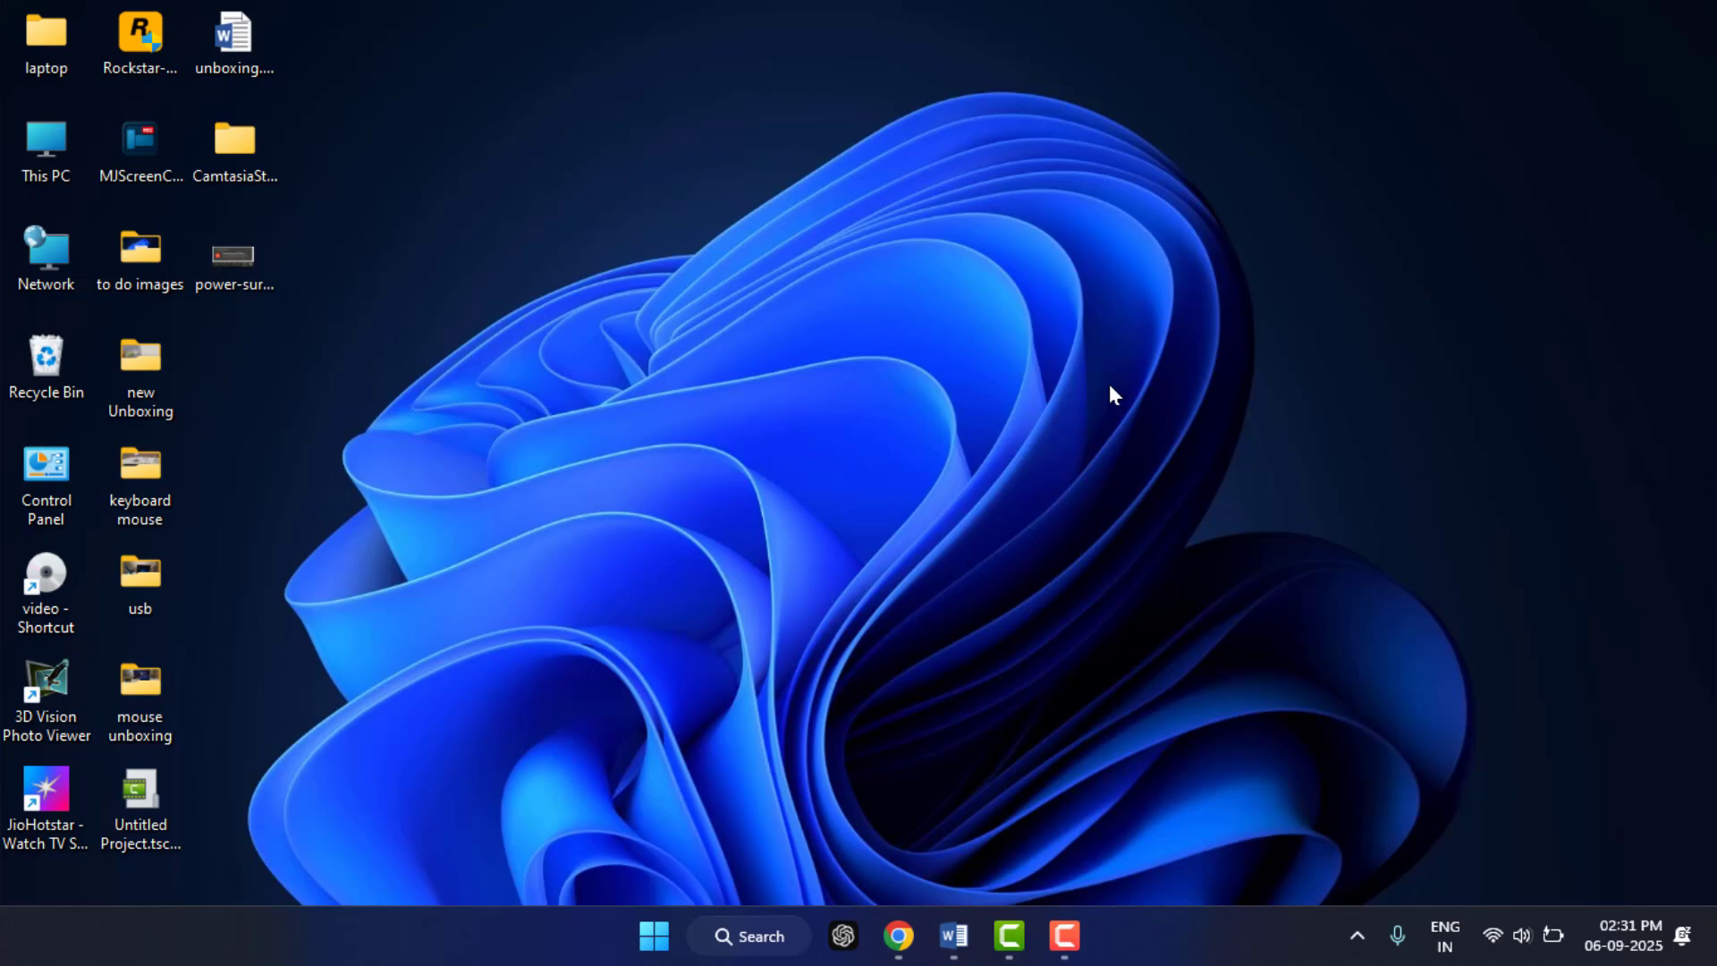
Run Check for updates on the Windows Update page until it reports You're up to date.
{"action": "key", "text": "super+i"}
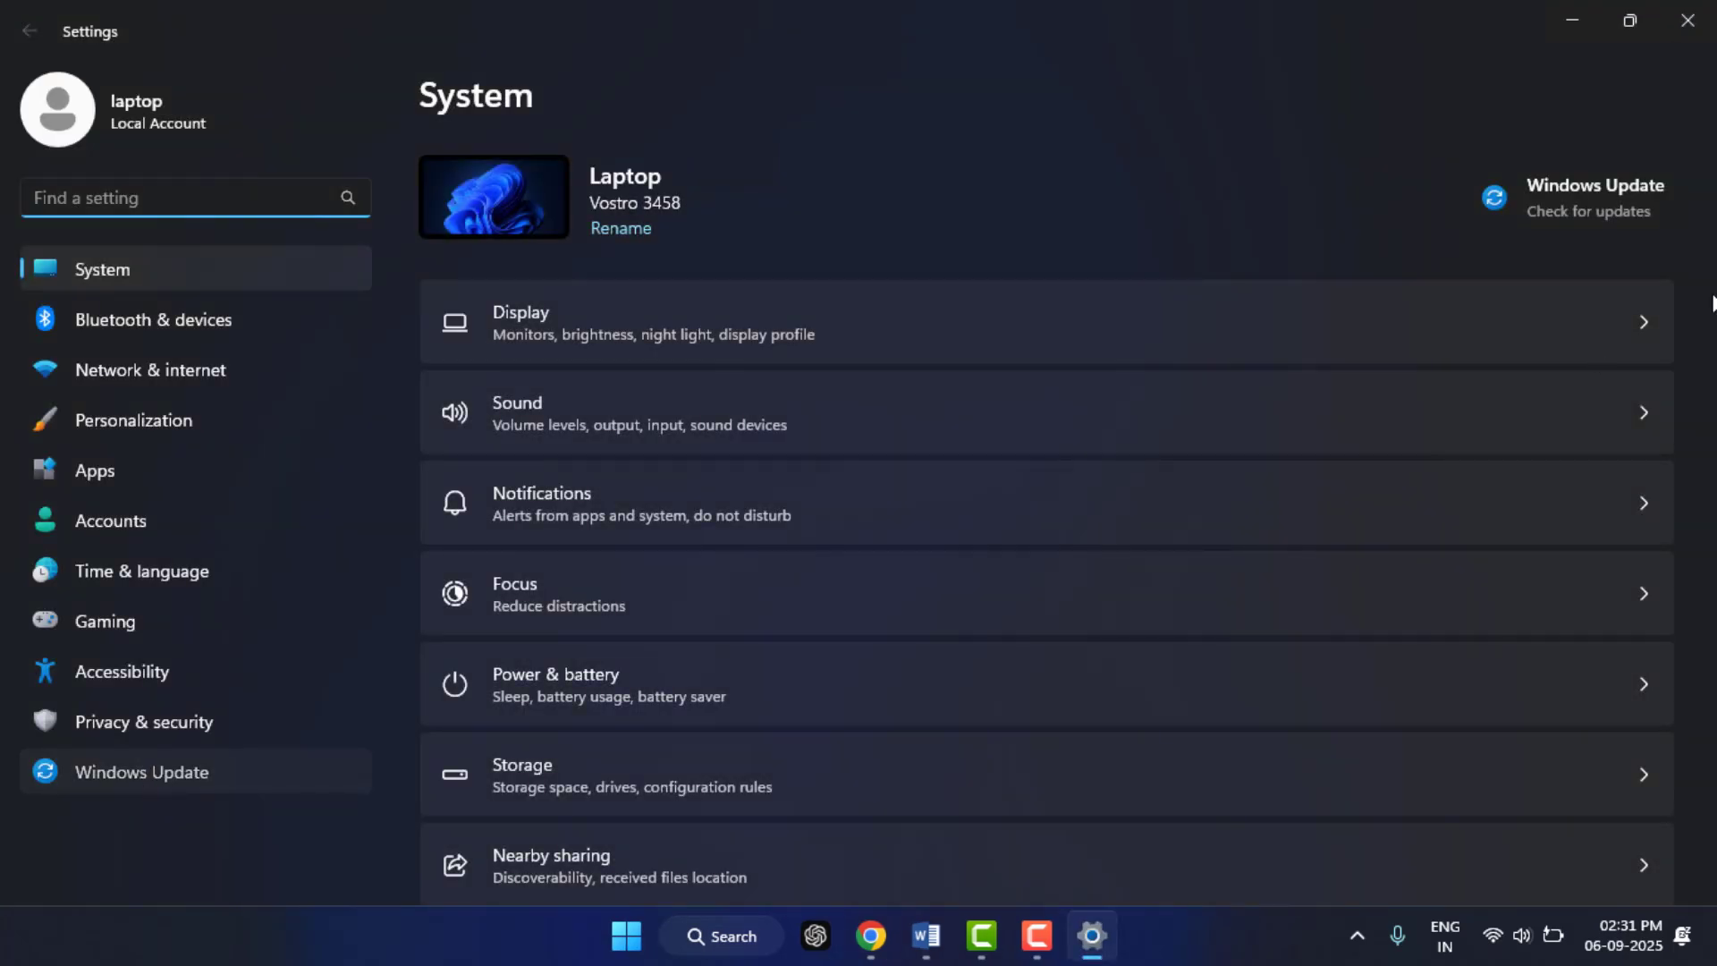
{"action": "left_click", "coordinate": [144, 777]}
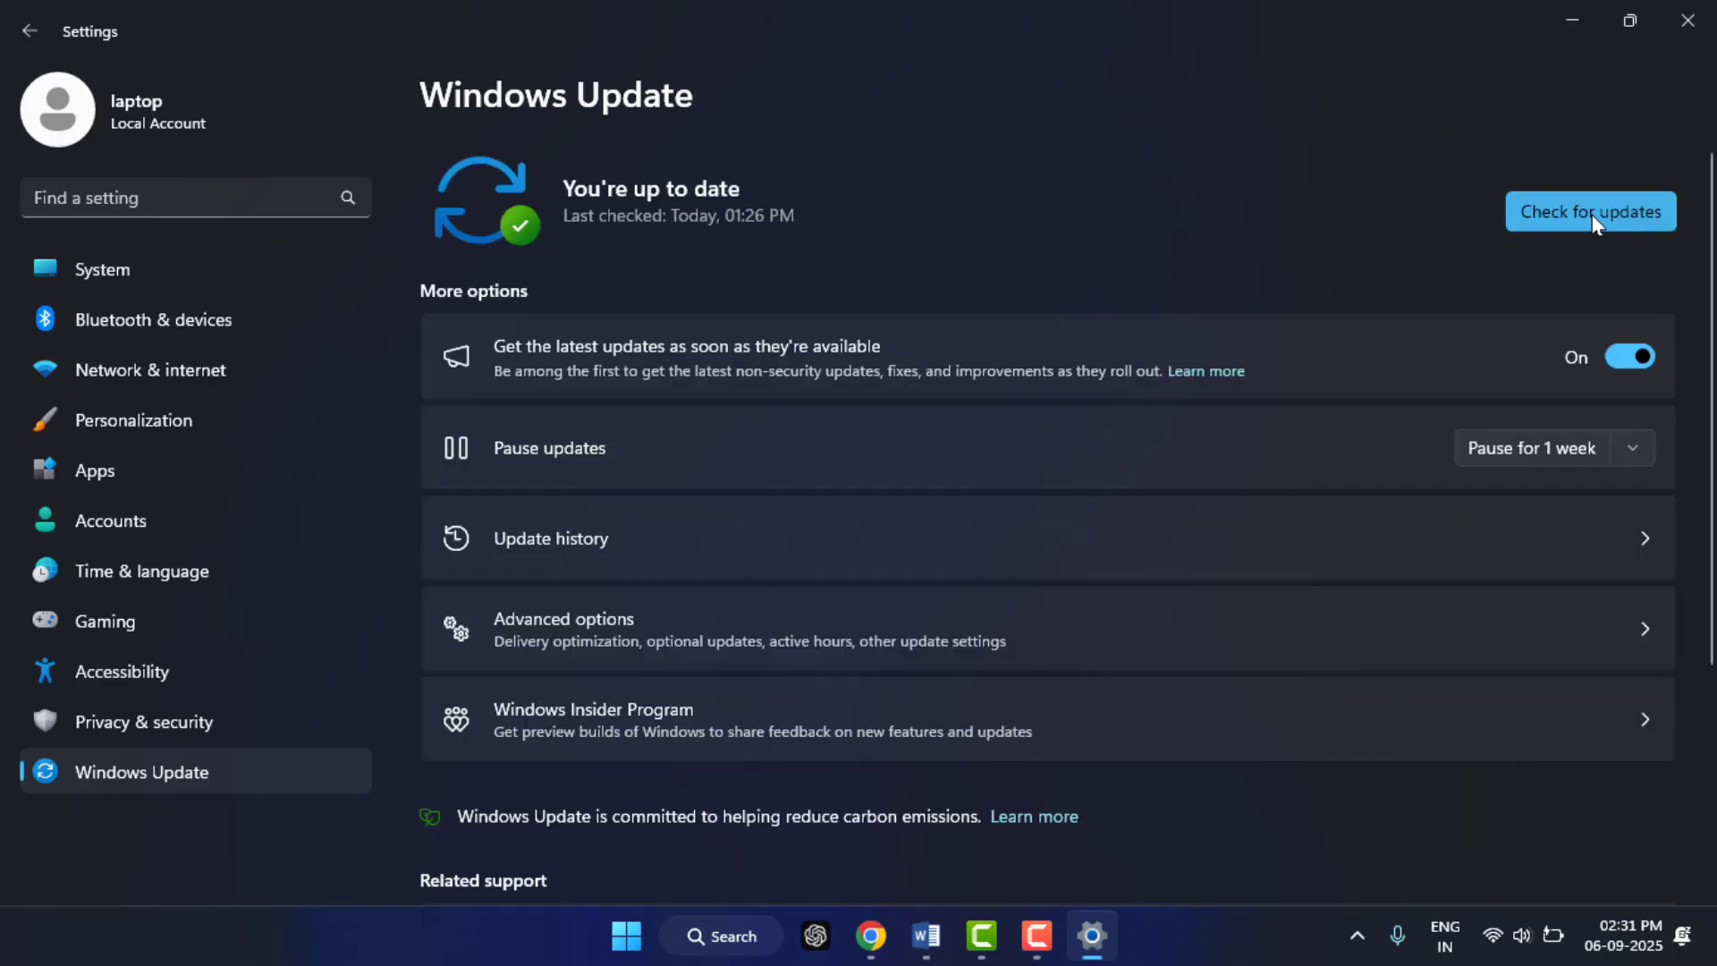
{"action": "left_click", "coordinate": [1597, 215]}
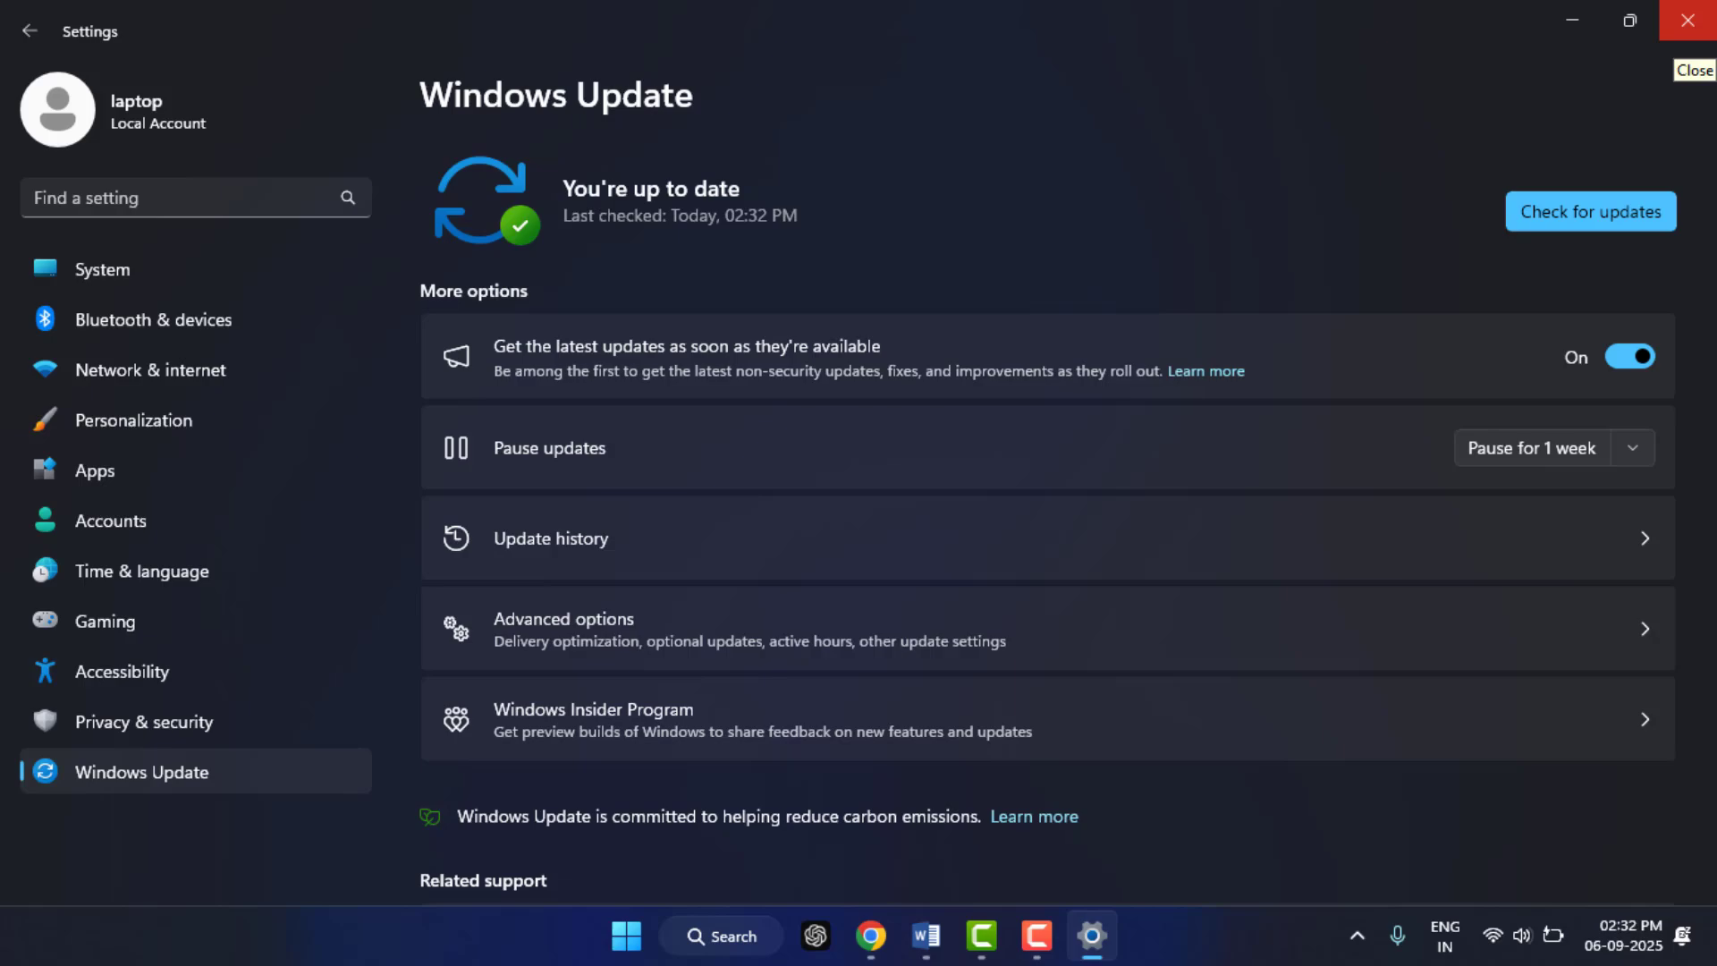
Close the Settings window to return to the empty Windows 11 desktop.
{"action": "left_click", "coordinate": [1688, 20]}
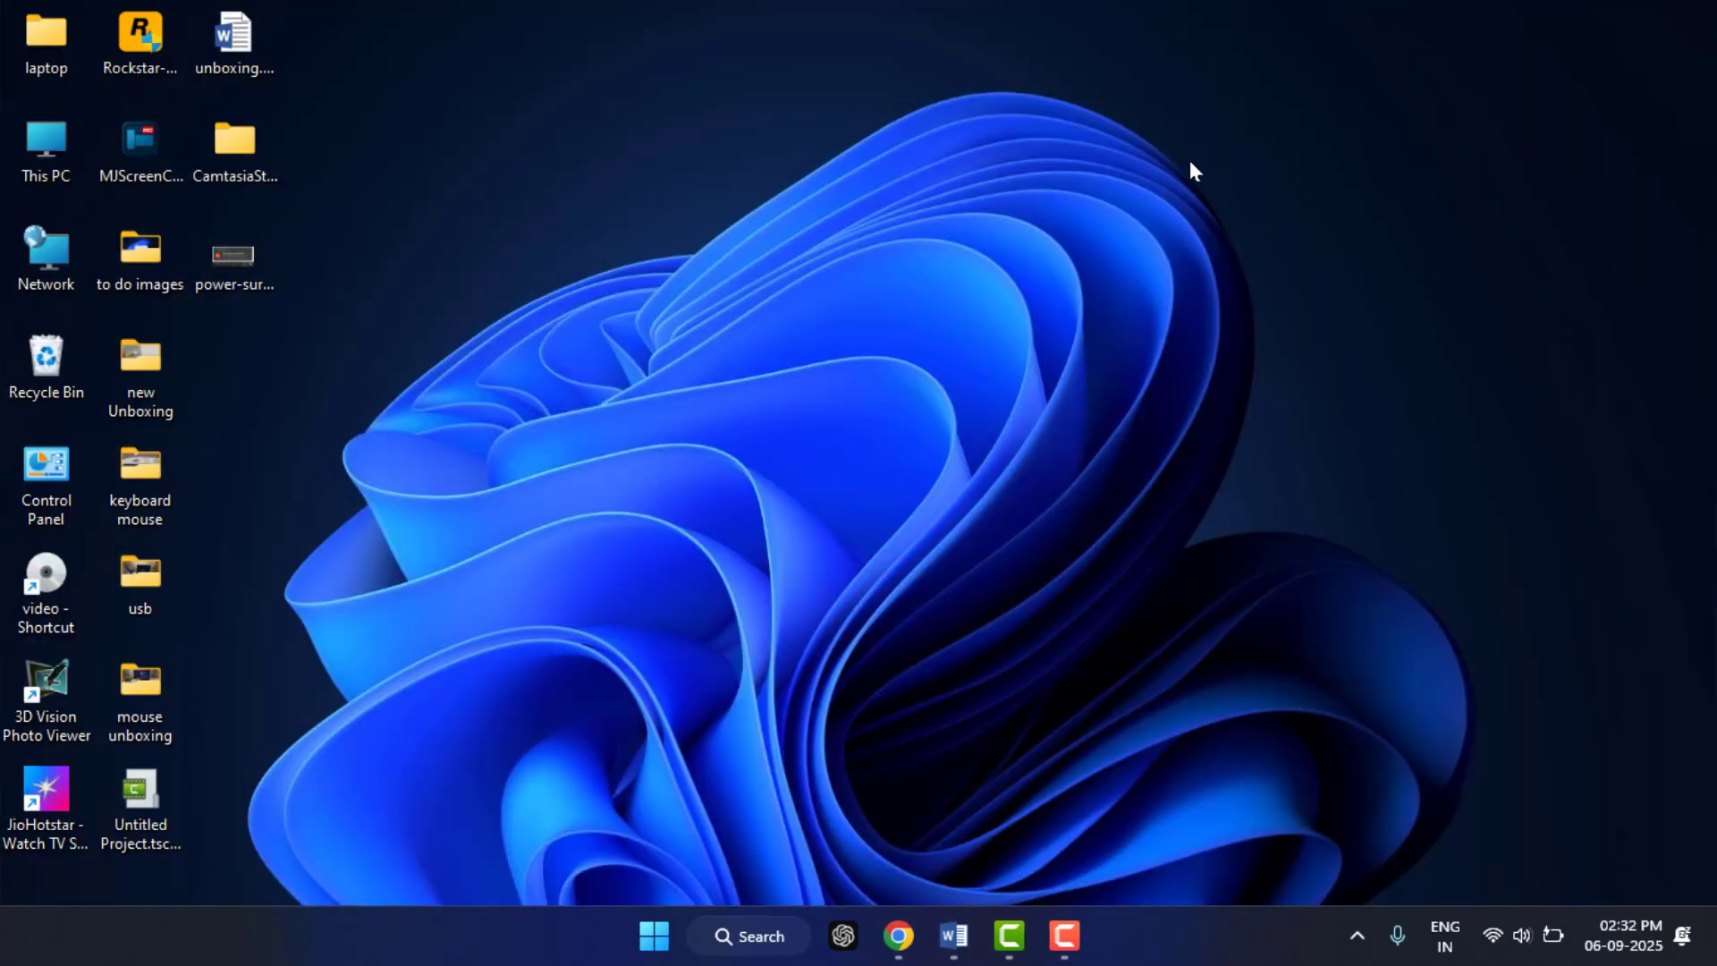